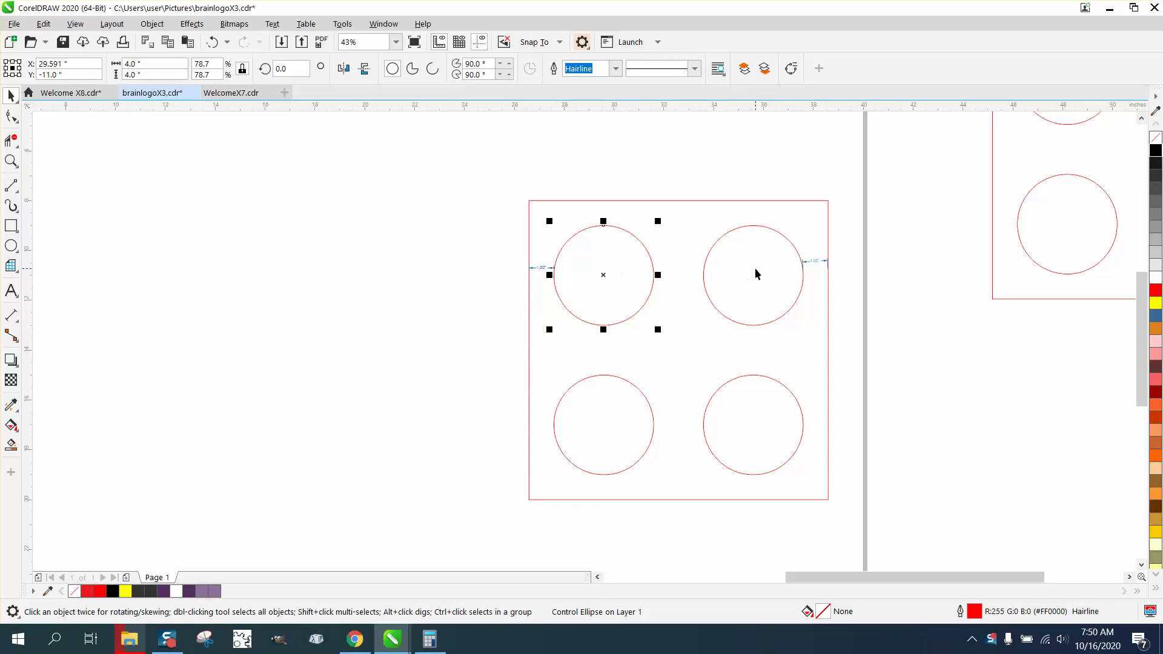
- Draw a 12-inch square beside the existing four-circle layout and centre it on the page
{"action": "left_click", "coordinate": [11, 225]}
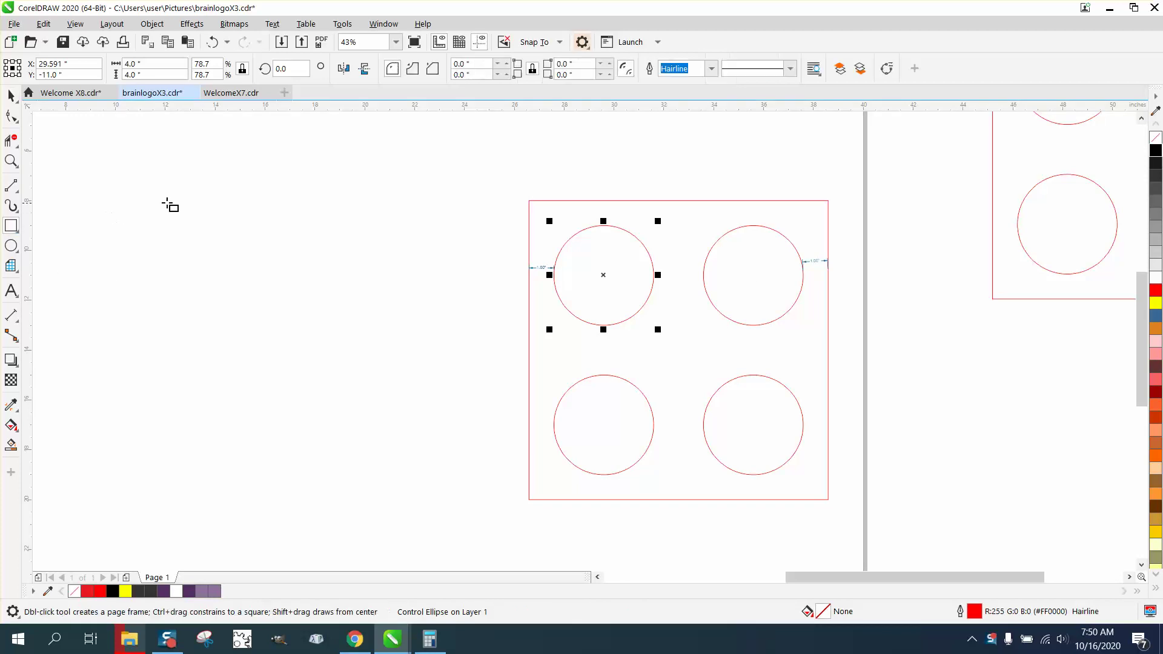
{"action": "left_click_drag", "start_coordinate": [170, 202], "coordinate": [221, 444]}
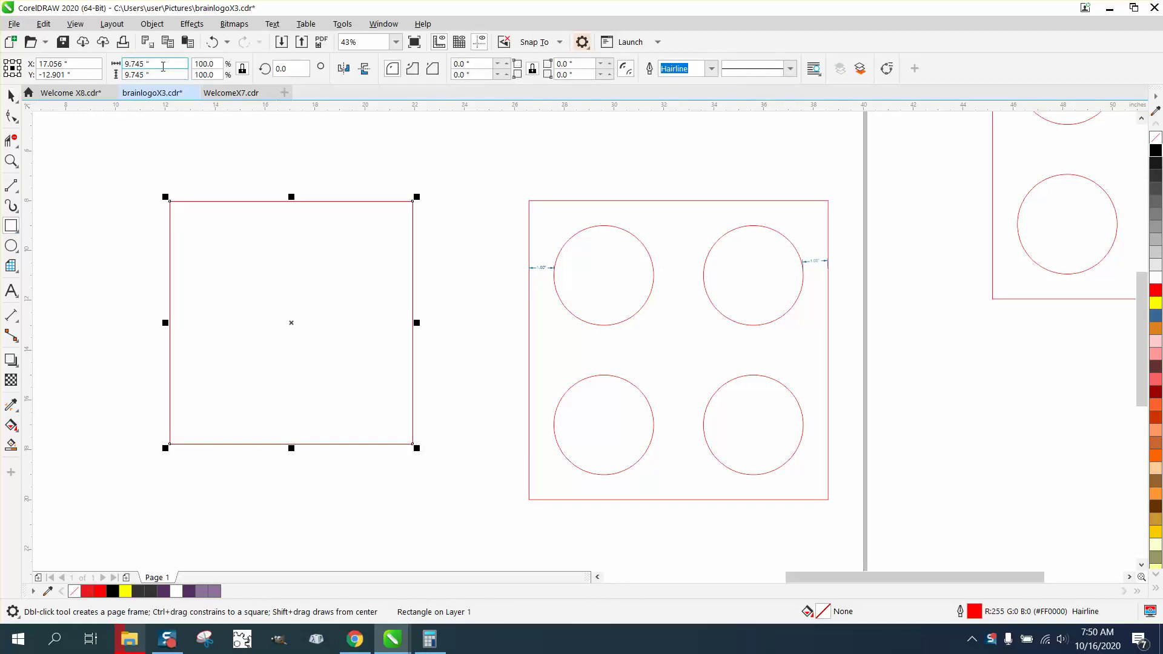
{"action": "left_click", "coordinate": [137, 63]}
{"action": "type", "text": "12"}
{"action": "key", "text": "Return"}
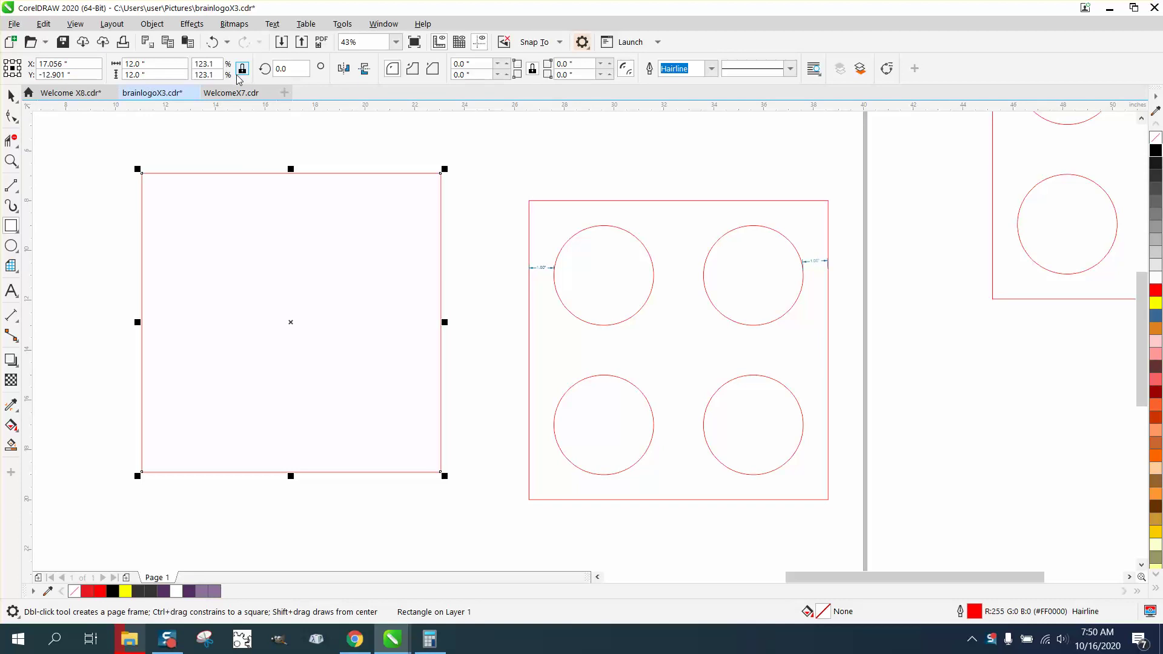
{"action": "left_click", "coordinate": [13, 100]}
{"action": "key", "text": "p"}
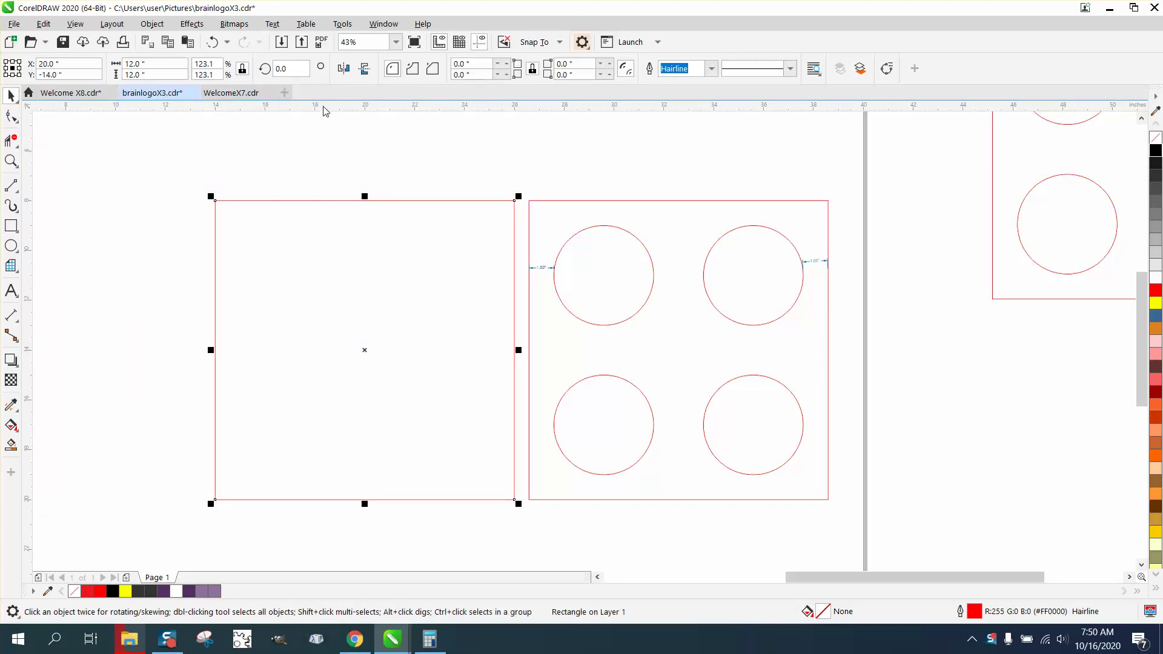
- Place two horizontal and two vertical guidelines along the four edges of the new square
{"action": "left_click_drag", "start_coordinate": [322, 106], "coordinate": [314, 200]}
{"action": "left_click_drag", "start_coordinate": [315, 111], "coordinate": [307, 495]}
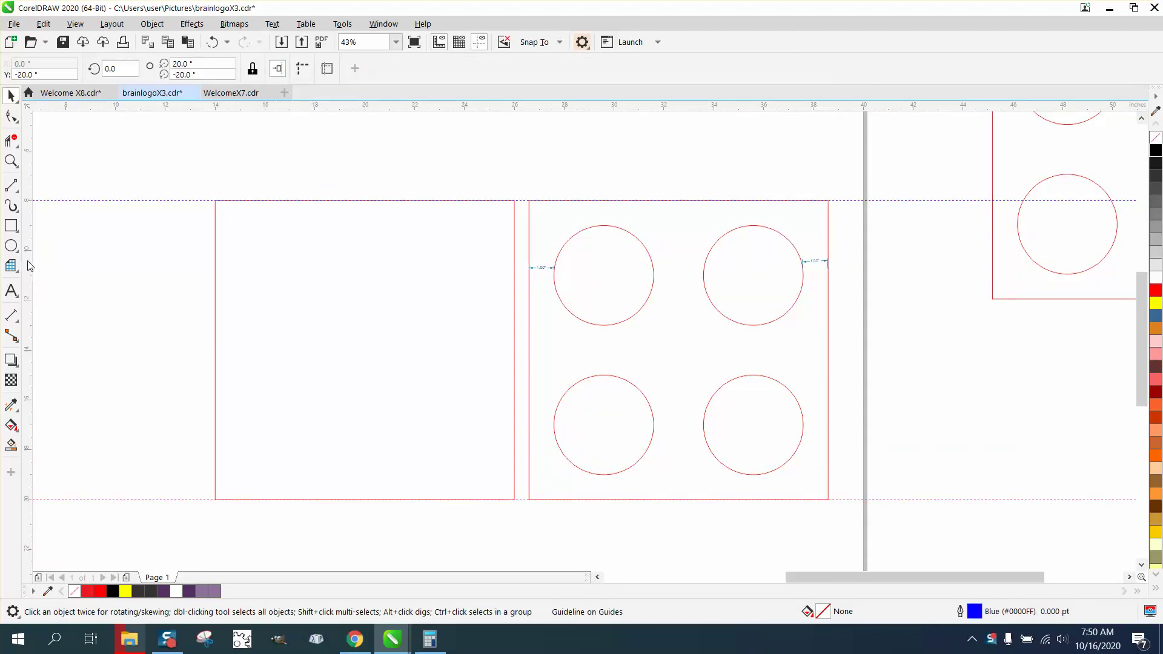
{"action": "left_click_drag", "start_coordinate": [31, 266], "coordinate": [215, 273]}
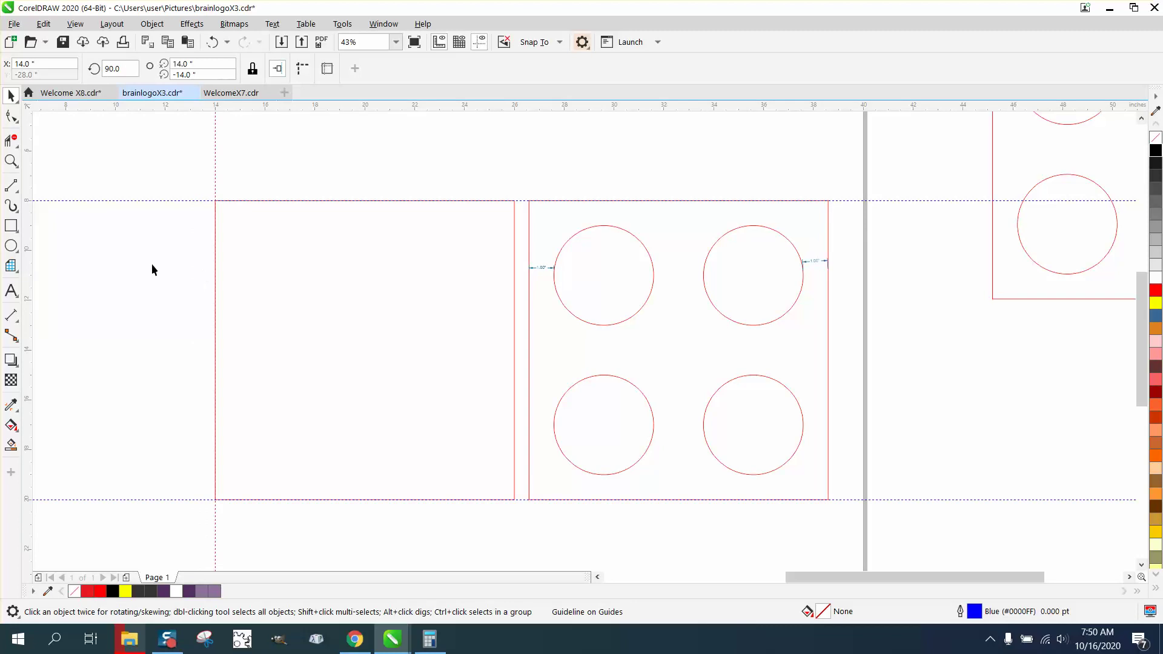
{"action": "left_click_drag", "start_coordinate": [34, 250], "coordinate": [514, 267]}
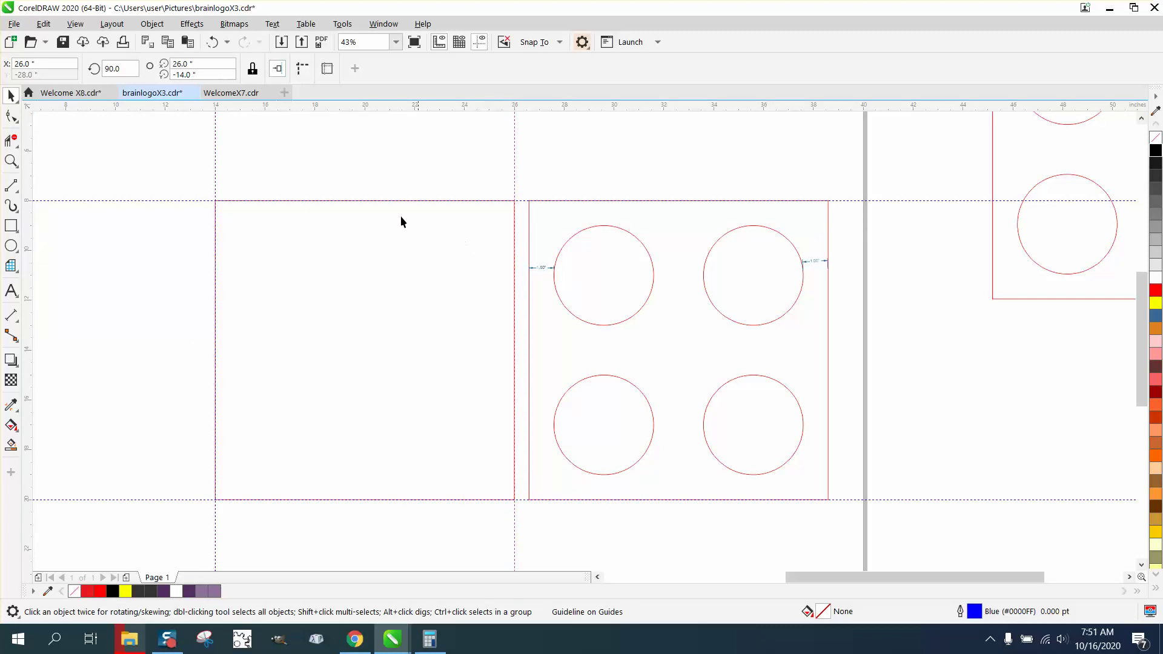
- Draw a circle in the empty area outside the new square and set its diameter to 4 inches
{"action": "left_click", "coordinate": [11, 245]}
{"action": "left_click_drag", "start_coordinate": [165, 250], "coordinate": [168, 324]}
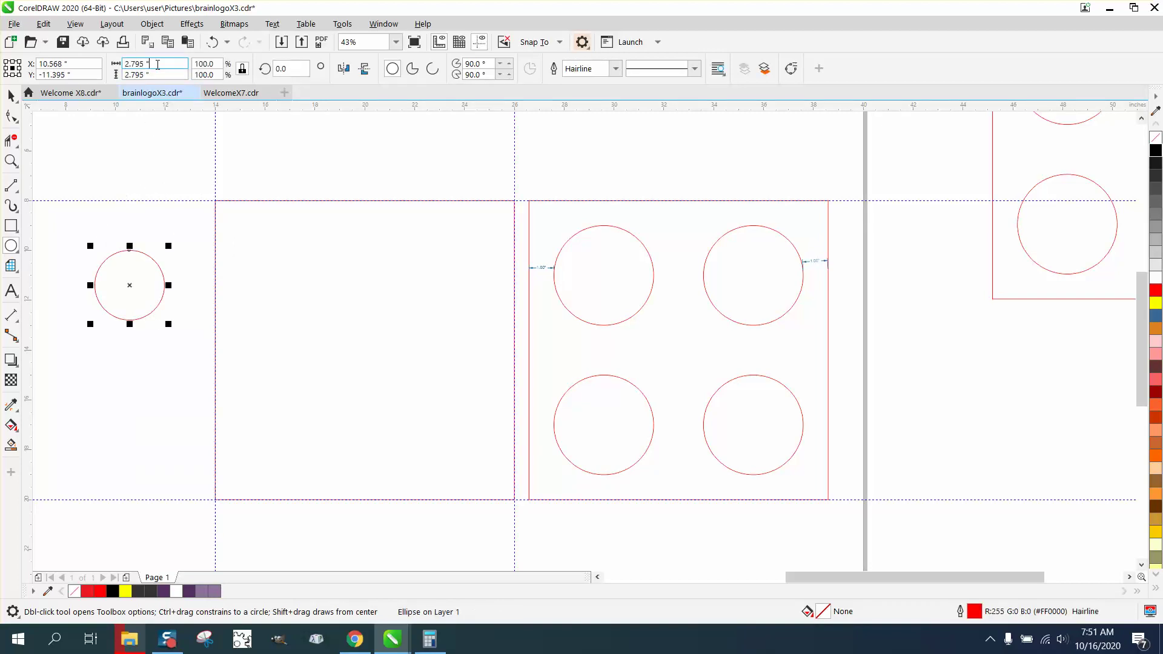
{"action": "left_click", "coordinate": [139, 63]}
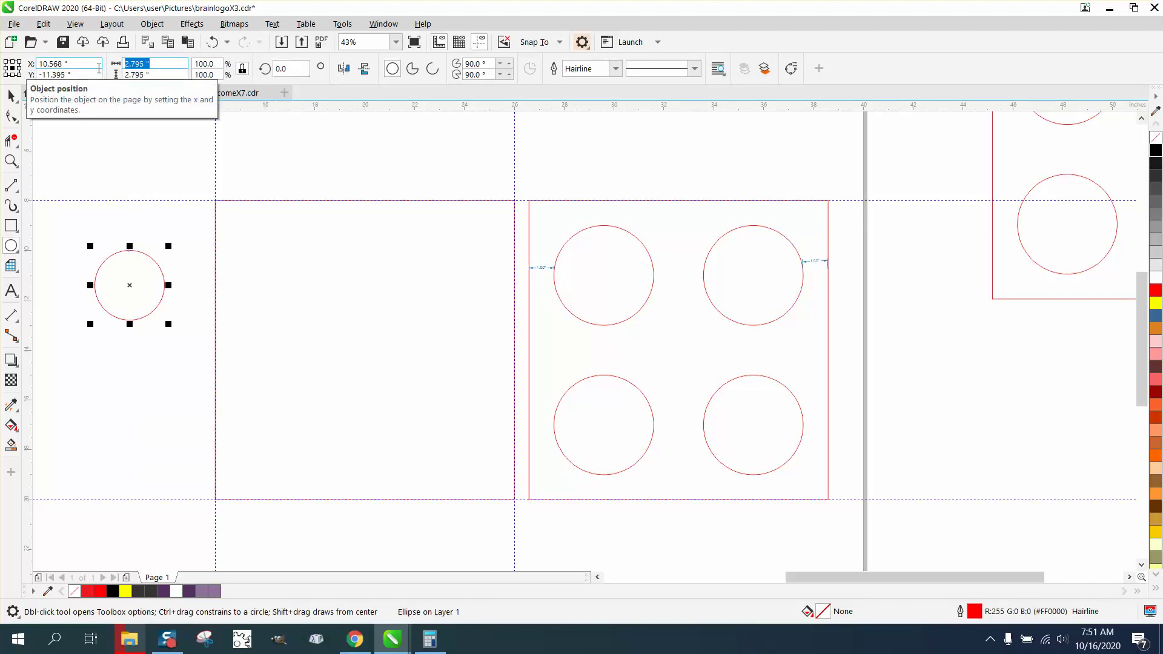
{"action": "type", "text": "4"}
{"action": "key", "text": "Return"}
{"action": "left_click", "coordinate": [11, 95]}
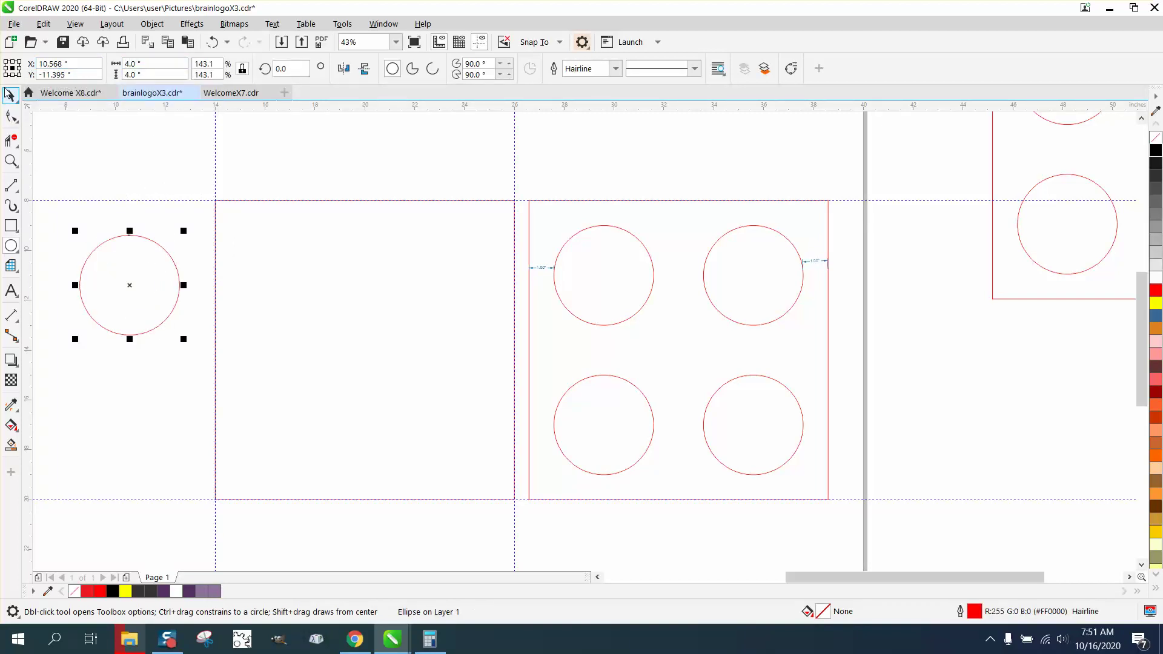
{"action": "mouse_move", "coordinate": [129, 280]}
{"action": "left_mouse_down"}
{"action": "mouse_move", "coordinate": [245, 238]}
{"action": "mouse_move", "coordinate": [293, 260]}
{"action": "mouse_move", "coordinate": [265, 277]}
{"action": "mouse_move", "coordinate": [140, 302]}
{"action": "mouse_move", "coordinate": [130, 289]}
{"action": "left_mouse_up"}
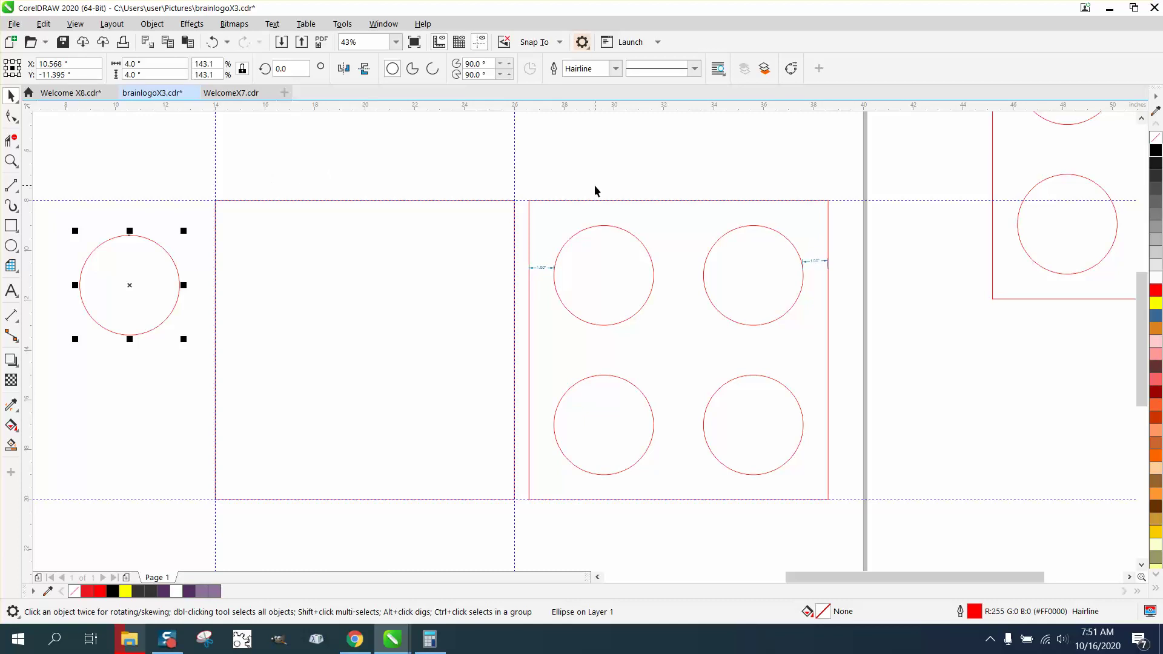
- Switch to Calculator, subtract 8 from 12 and divide the result by 3 to work out the spacing
{"action": "key", "text": "alt+Tab"}
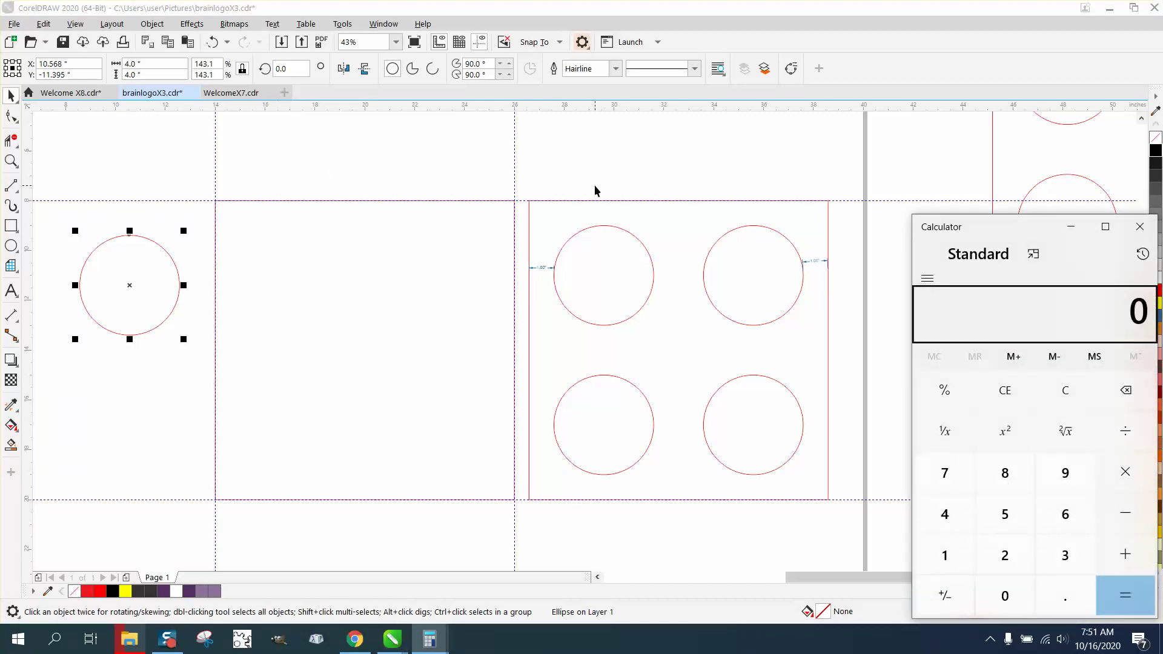
{"action": "key", "text": "8"}
{"action": "key", "text": "Escape"}
{"action": "key", "text": "1"}
{"action": "key", "text": "2"}
{"action": "key", "text": "8"}
{"action": "key", "text": "Return"}
{"action": "key", "text": "3"}
{"action": "key", "text": "Return"}
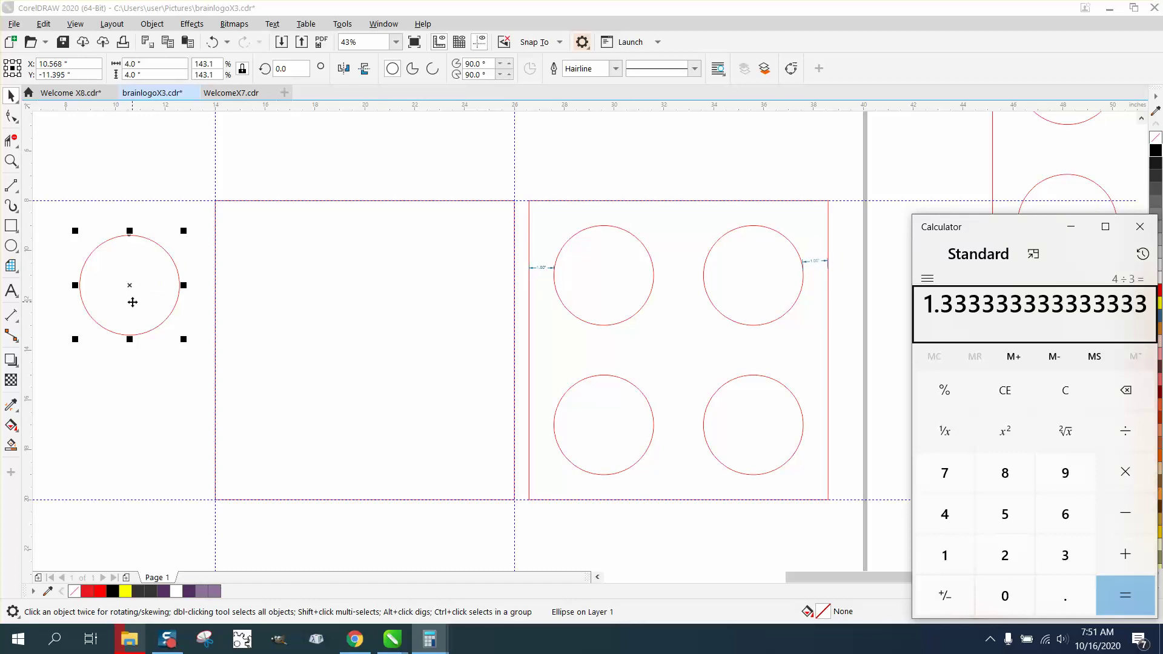
- Set the nudge distance to 3.333333 inches and nudge both vertical guidelines inward from the square's side edges by that amount
{"action": "left_click", "coordinate": [364, 159]}
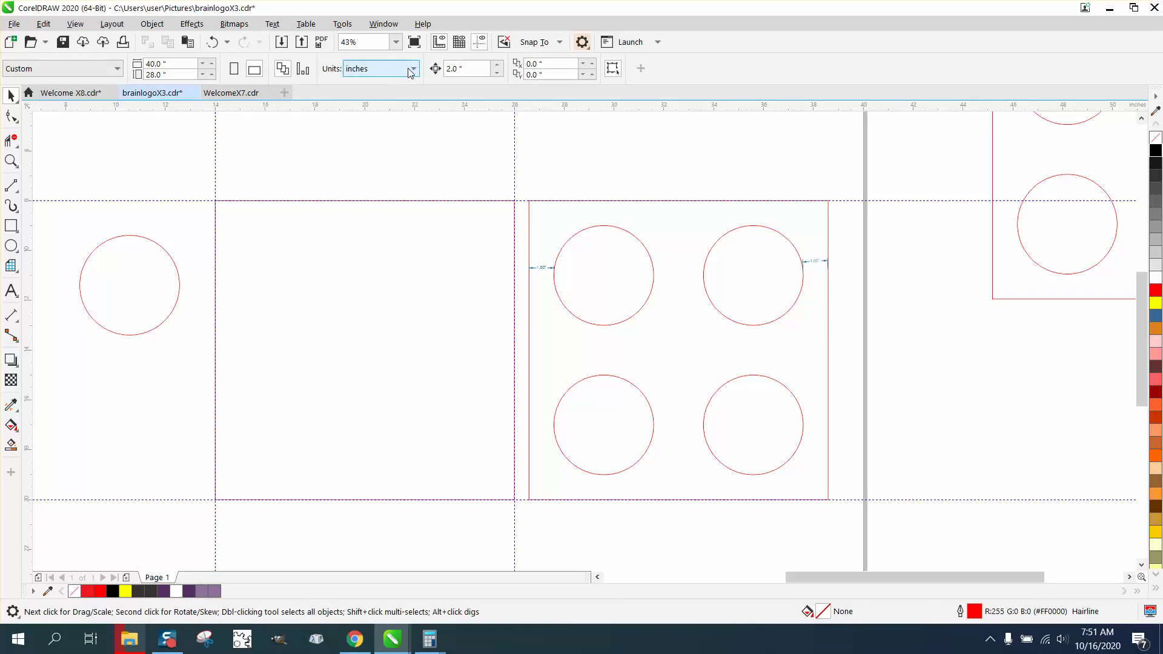
{"action": "left_click_drag", "start_coordinate": [474, 69], "coordinate": [428, 68]}
{"action": "type", "text": "3.333333"}
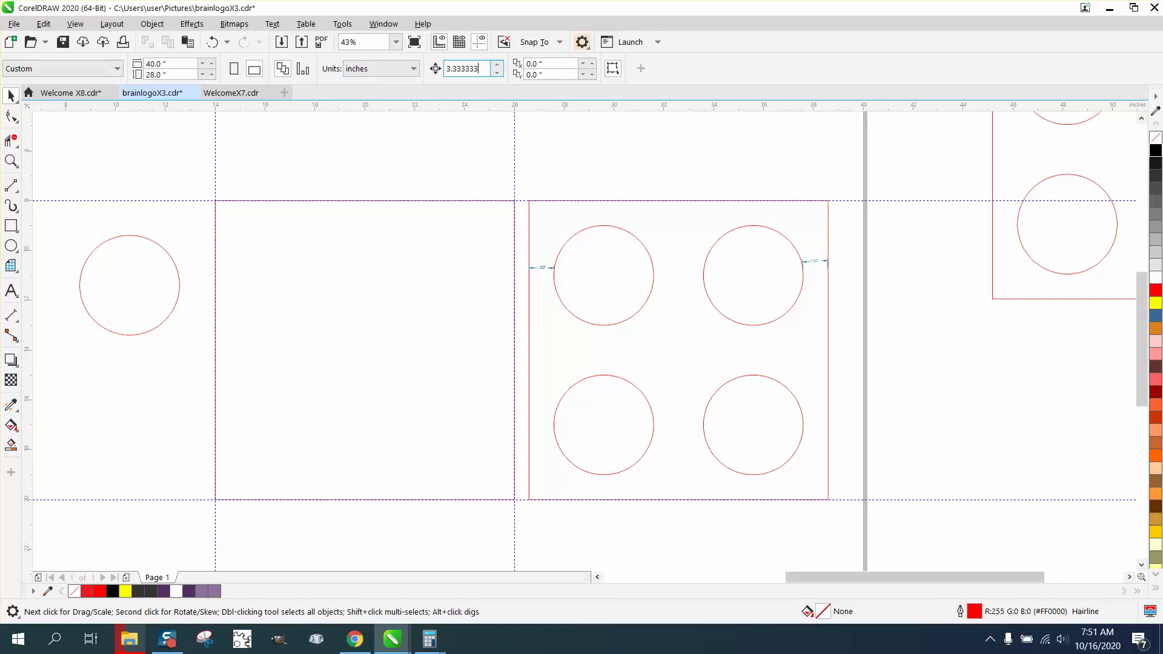
{"action": "key", "text": "Return"}
{"action": "left_click", "coordinate": [216, 142]}
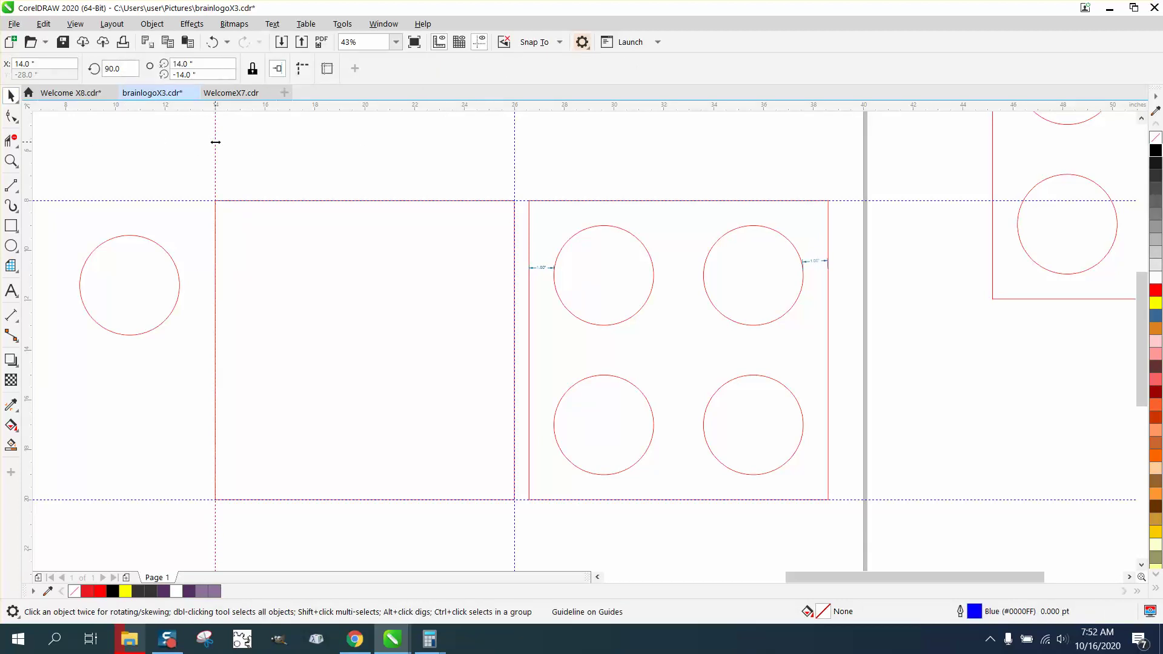
{"action": "key", "text": "Right"}
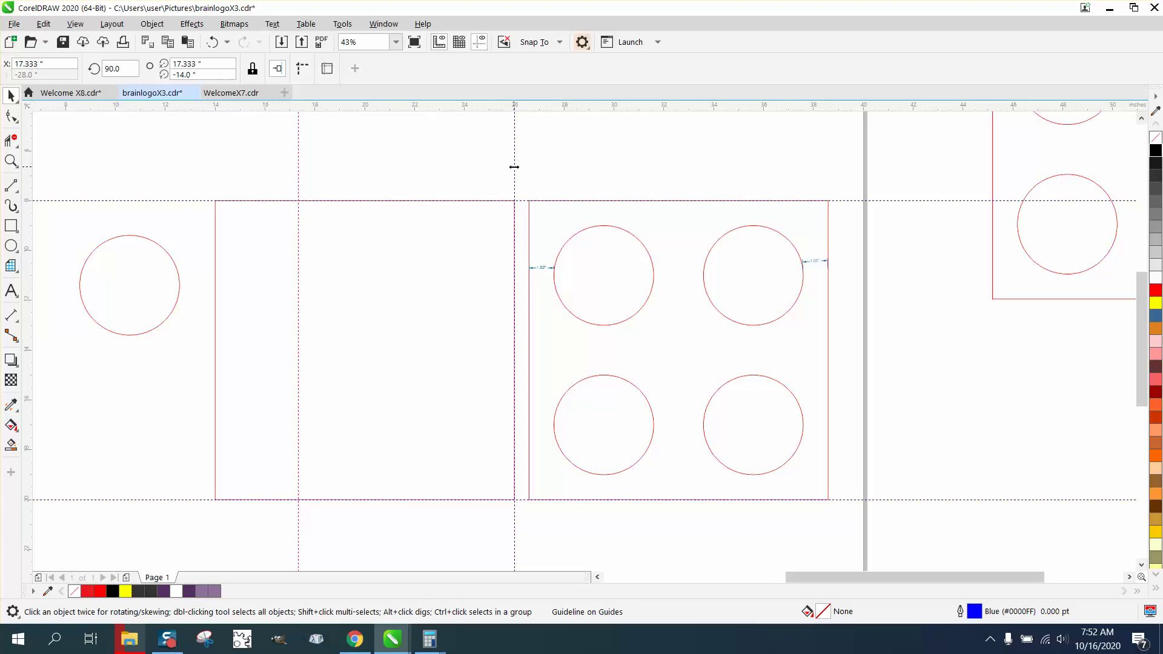
{"action": "key", "text": "ctrl+d"}
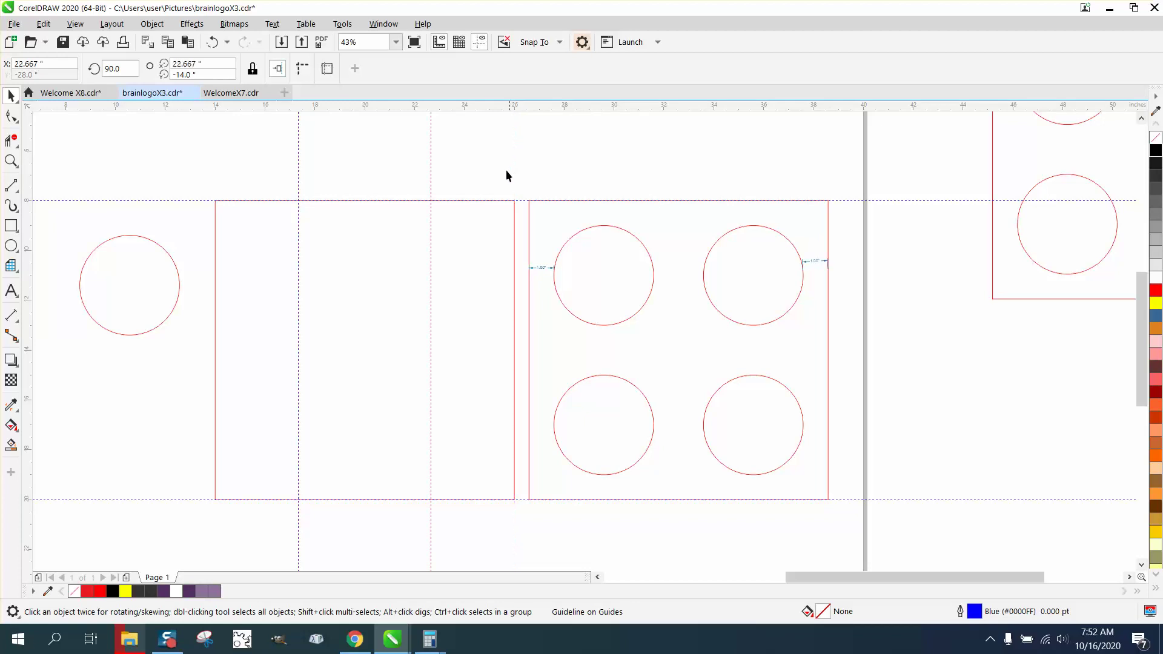
- Nudge both horizontal guidelines 3.333333 inches inward from the square's upper and lower edges
{"action": "left_click", "coordinate": [203, 201]}
{"action": "key", "text": "Down"}
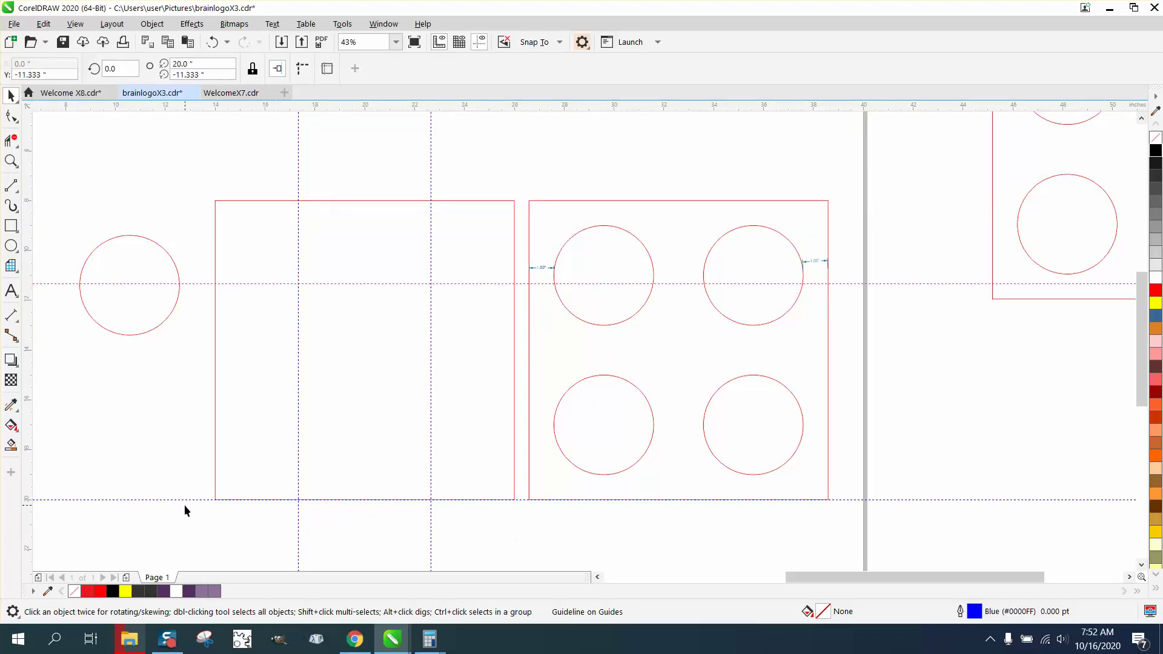
{"action": "key", "text": "ctrl+d"}
- Duplicate the 4-inch circle three times to make four circles
{"action": "left_click", "coordinate": [173, 264]}
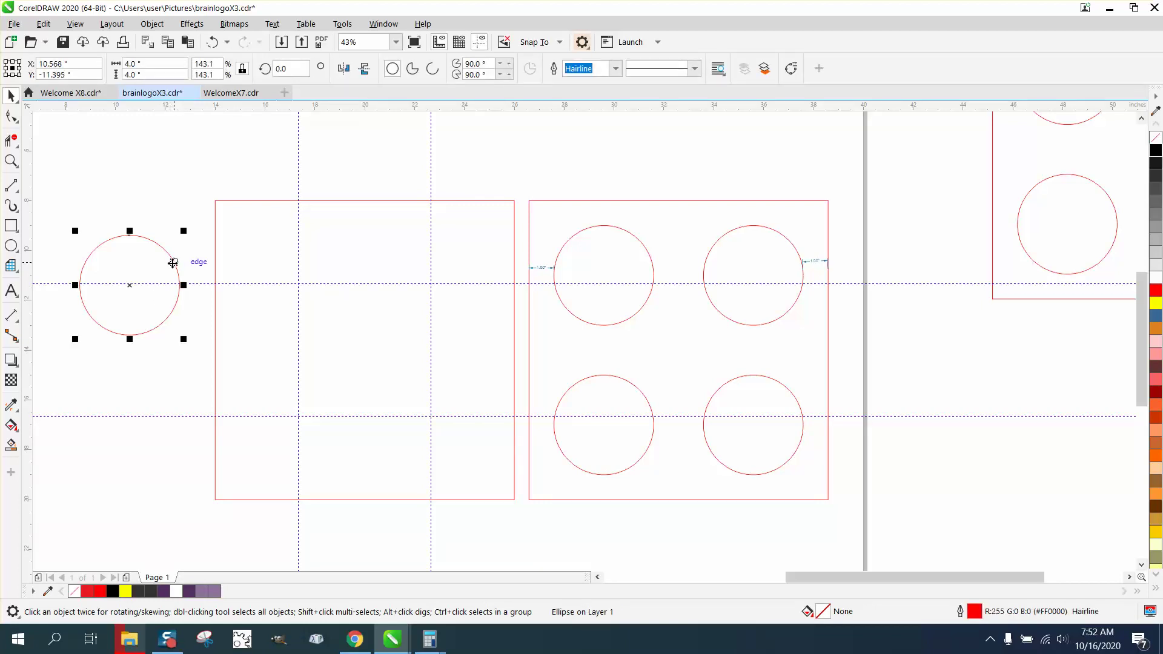
{"action": "key", "text": "ctrl+d"}
{"action": "left_click_drag", "start_coordinate": [135, 281], "coordinate": [141, 305]}
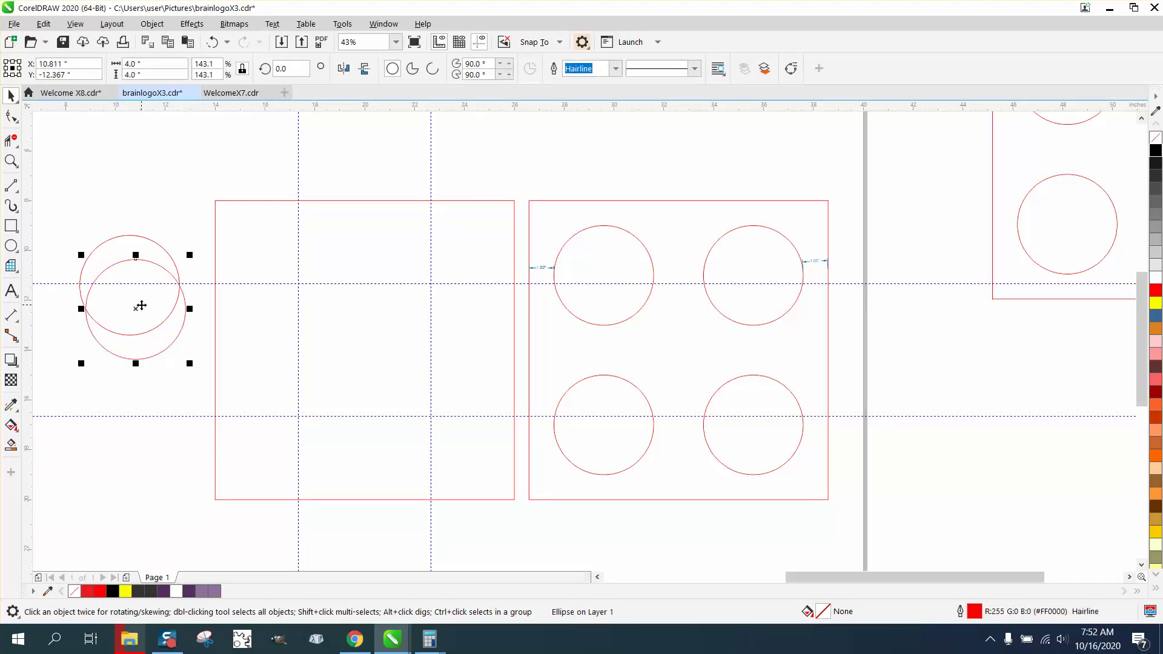
{"action": "key", "text": "ctrl+d"}
{"action": "key", "text": "ctrl+d"}
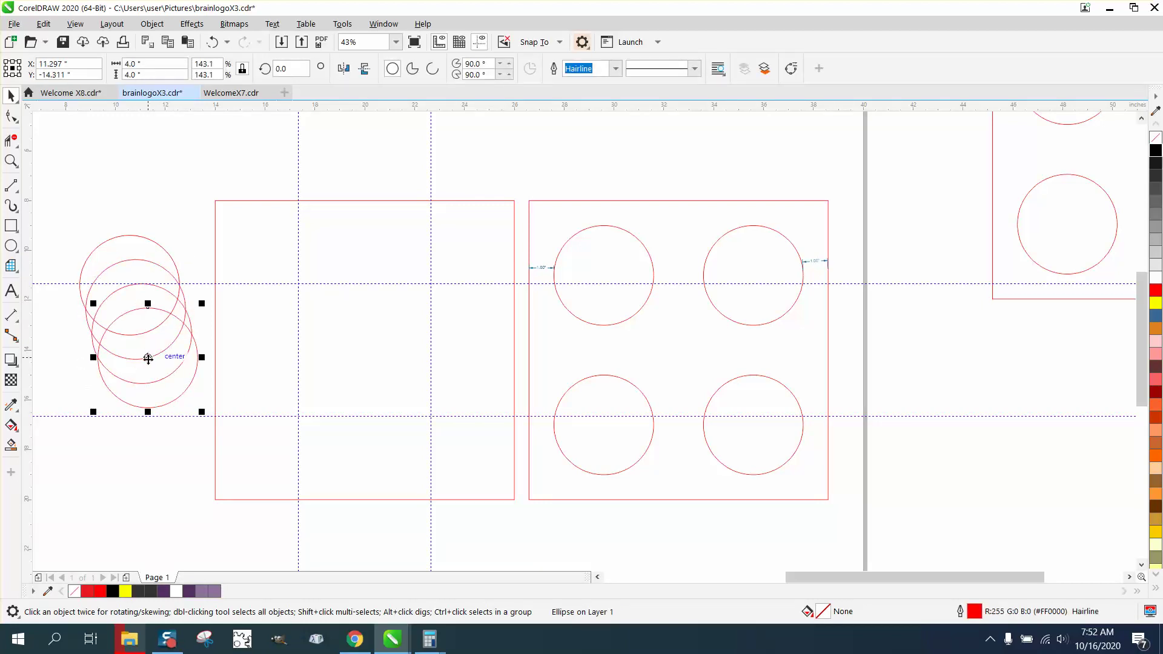
- Move the four circles into the square, centring each on a different guideline intersection
{"action": "left_click_drag", "start_coordinate": [148, 357], "coordinate": [435, 292]}
{"action": "left_click", "coordinate": [151, 333]}
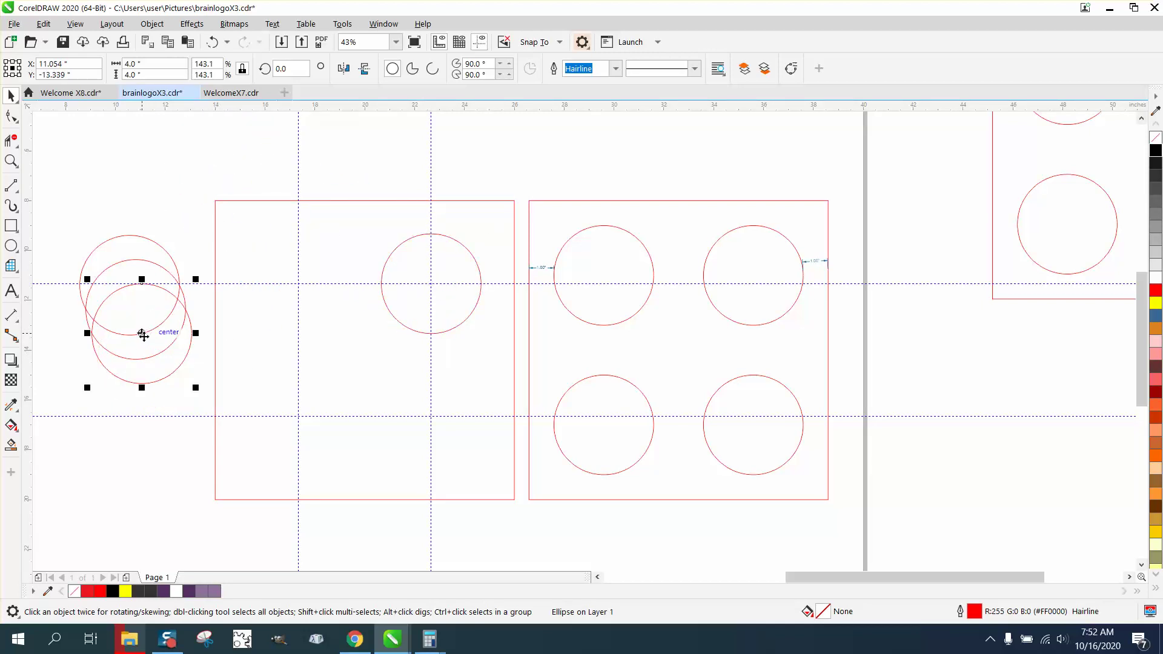
{"action": "left_click_drag", "start_coordinate": [143, 332], "coordinate": [301, 290]}
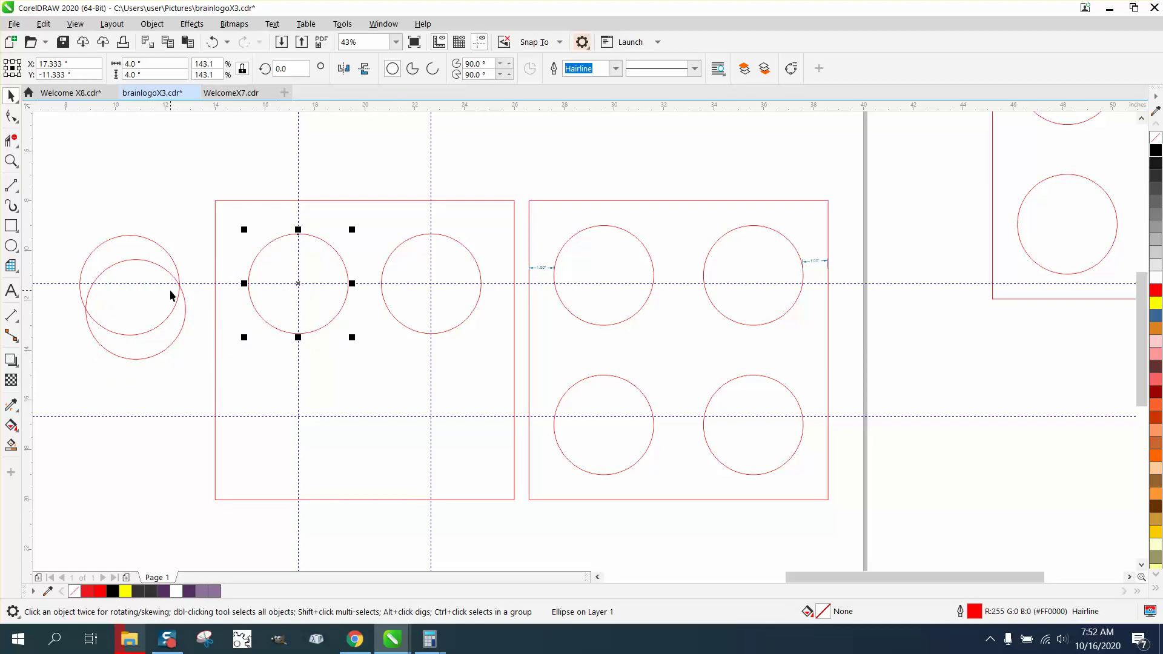
{"action": "left_click", "coordinate": [166, 270]}
{"action": "left_click_drag", "start_coordinate": [143, 306], "coordinate": [431, 421]}
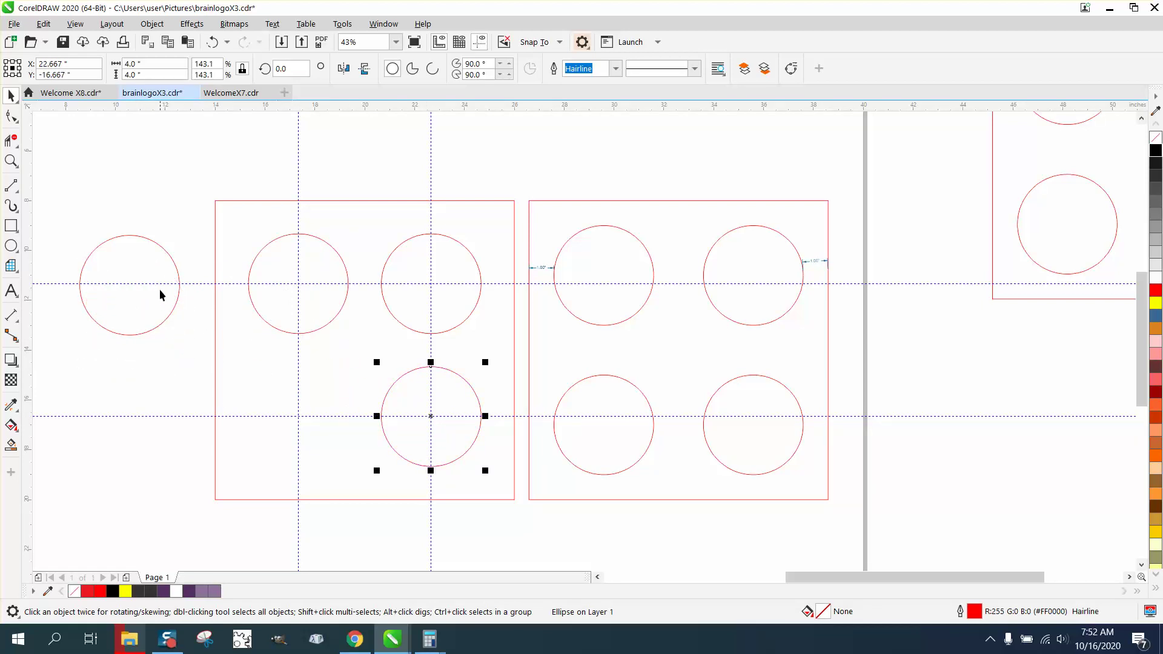
{"action": "left_click", "coordinate": [161, 266]}
{"action": "left_click_drag", "start_coordinate": [129, 283], "coordinate": [297, 416]}
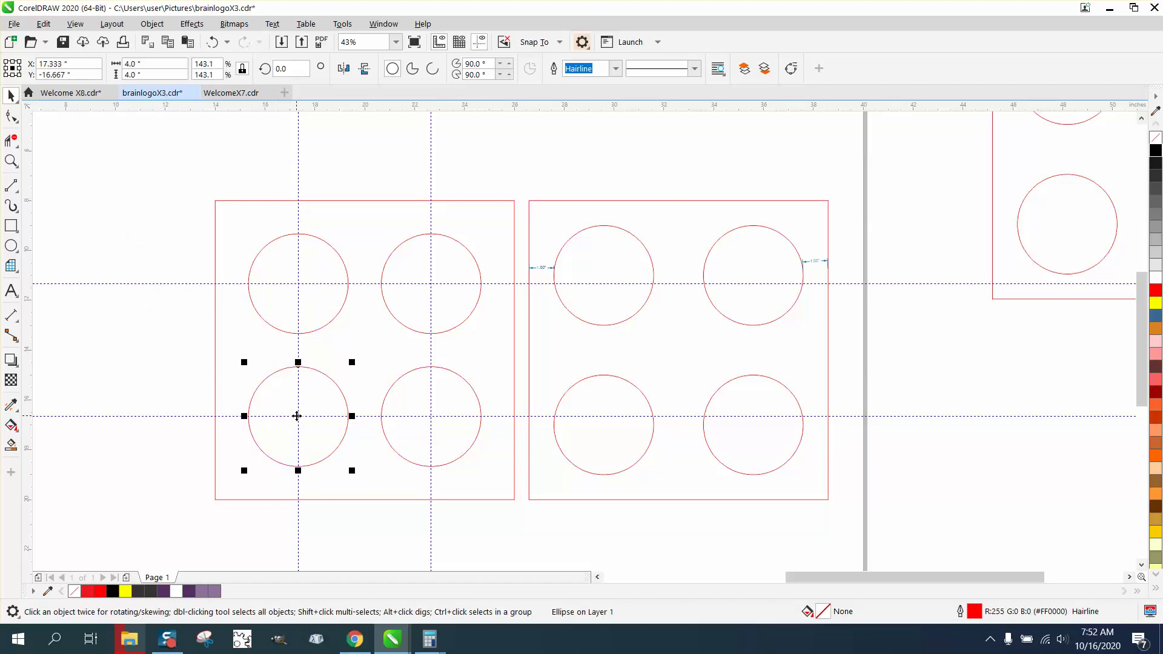
- Dimension the upper-left circle's gaps to the square's left and top edges and to the circle below it
{"action": "left_click", "coordinate": [11, 315]}
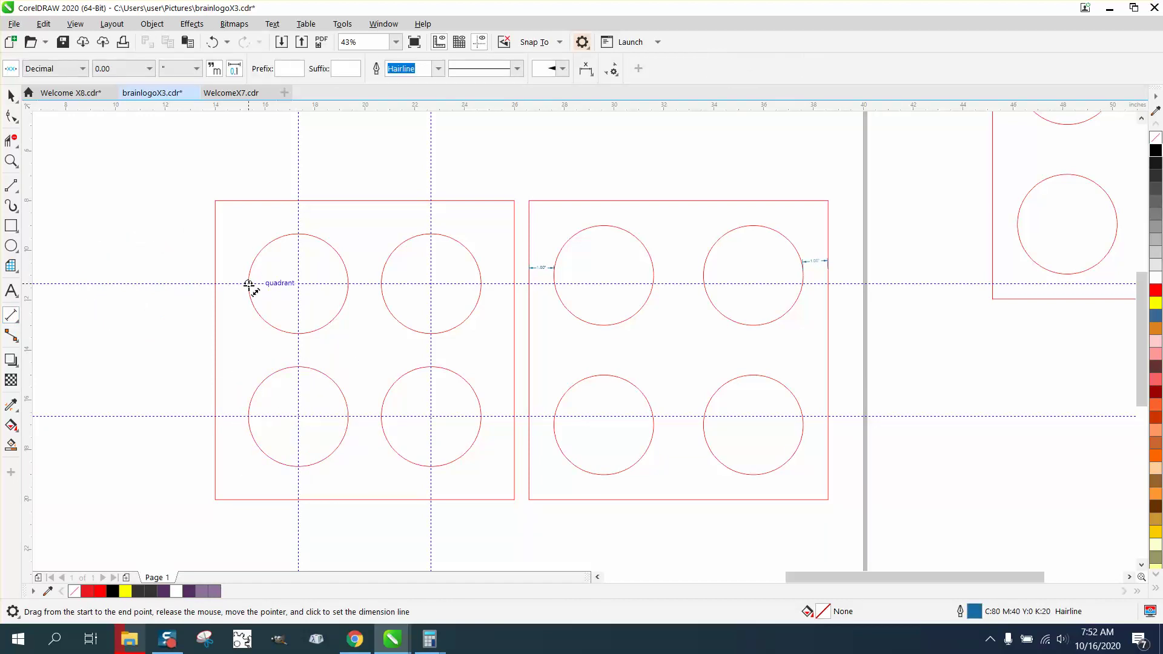
{"action": "left_click_drag", "start_coordinate": [252, 284], "coordinate": [216, 284]}
{"action": "left_click", "coordinate": [216, 267]}
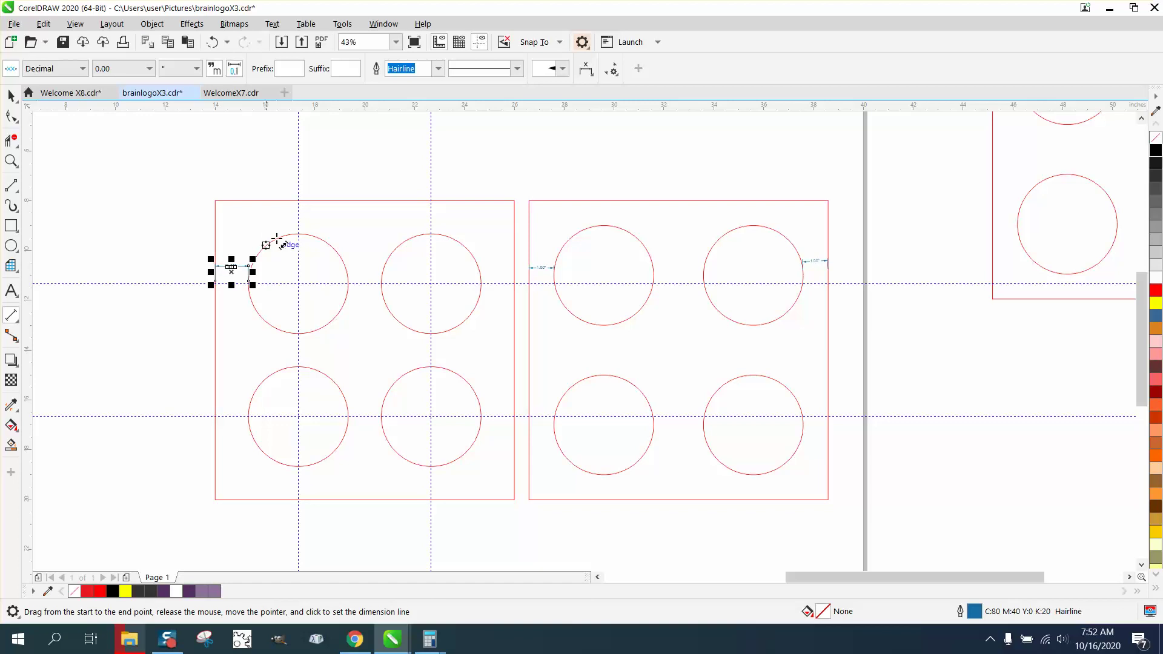
{"action": "left_click_drag", "start_coordinate": [298, 201], "coordinate": [299, 234]}
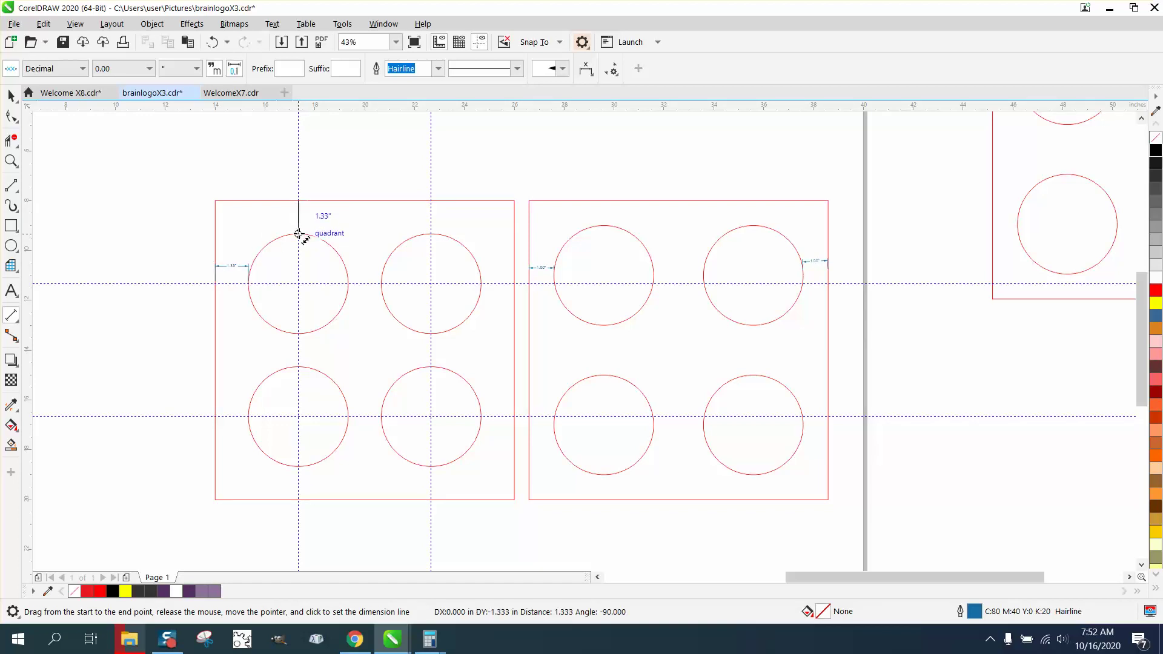
{"action": "left_click", "coordinate": [290, 234]}
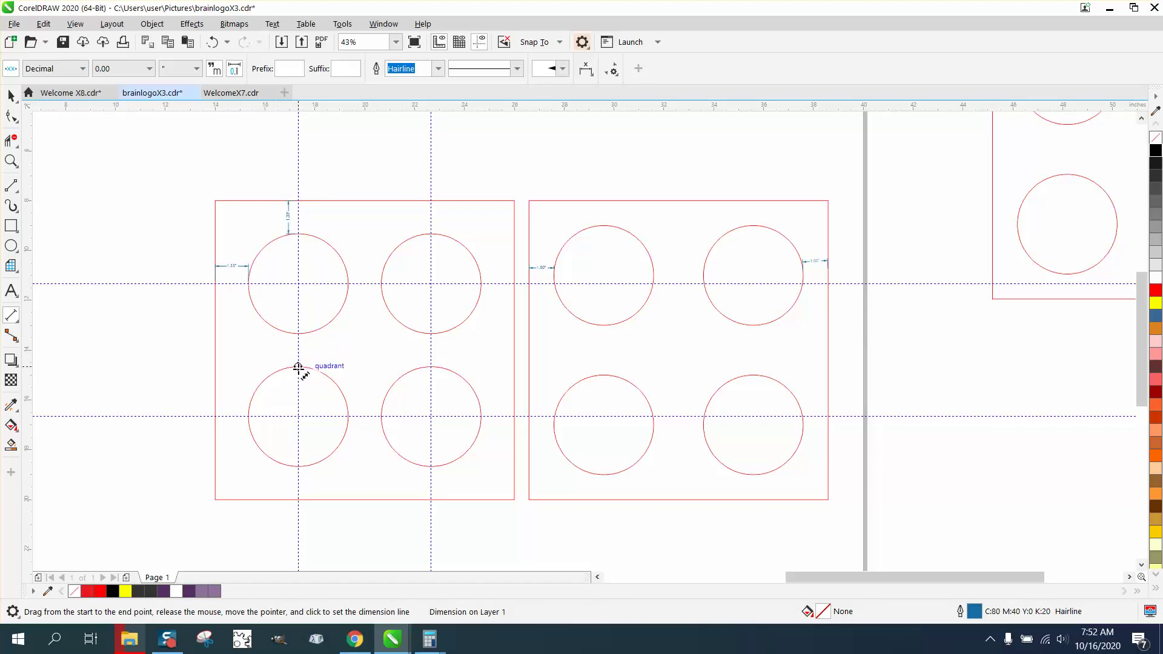
{"action": "left_click_drag", "start_coordinate": [302, 368], "coordinate": [299, 334]}
{"action": "left_click", "coordinate": [287, 352]}
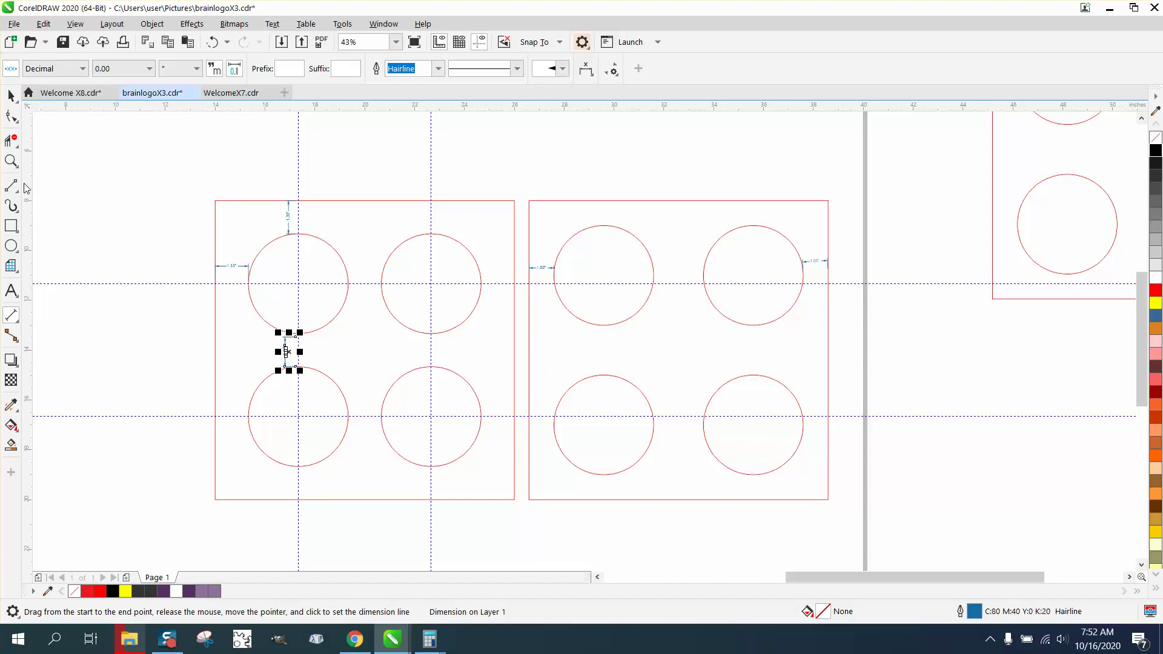
- Examine the spacing dimensions around the upper-left circle up close and compare them with the overall layout
{"action": "left_click", "coordinate": [11, 161]}
{"action": "left_click_drag", "start_coordinate": [218, 215], "coordinate": [395, 397]}
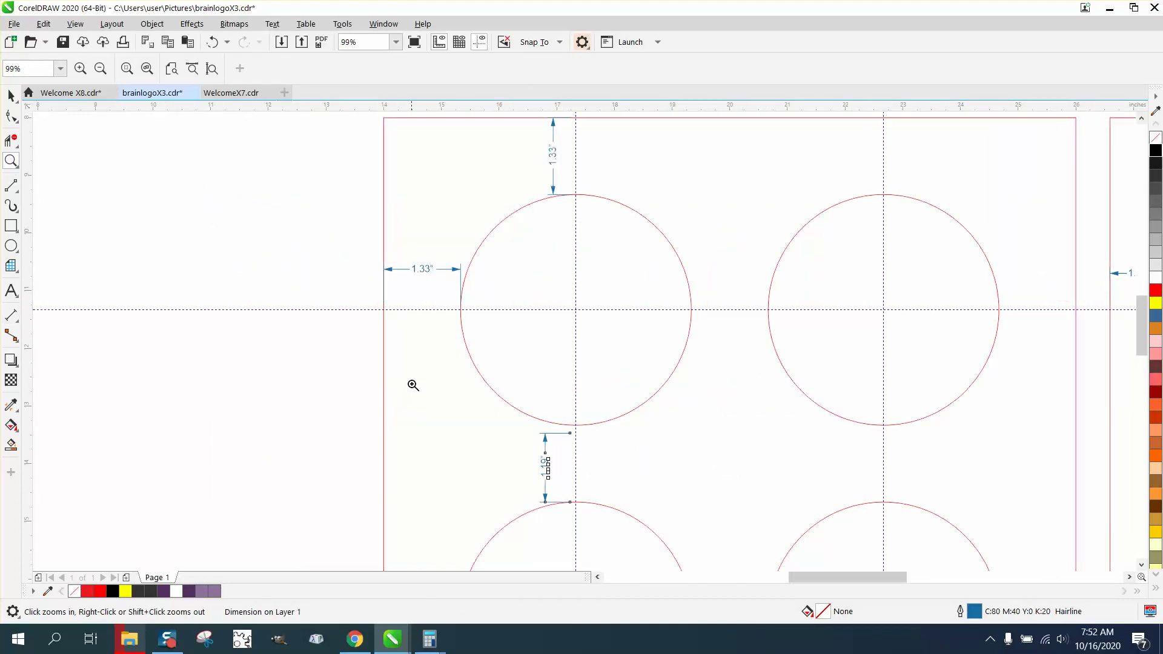
{"action": "right_click", "coordinate": [359, 295]}
{"action": "right_click", "coordinate": [354, 289]}
{"action": "left_click_drag", "start_coordinate": [400, 259], "coordinate": [422, 270]}
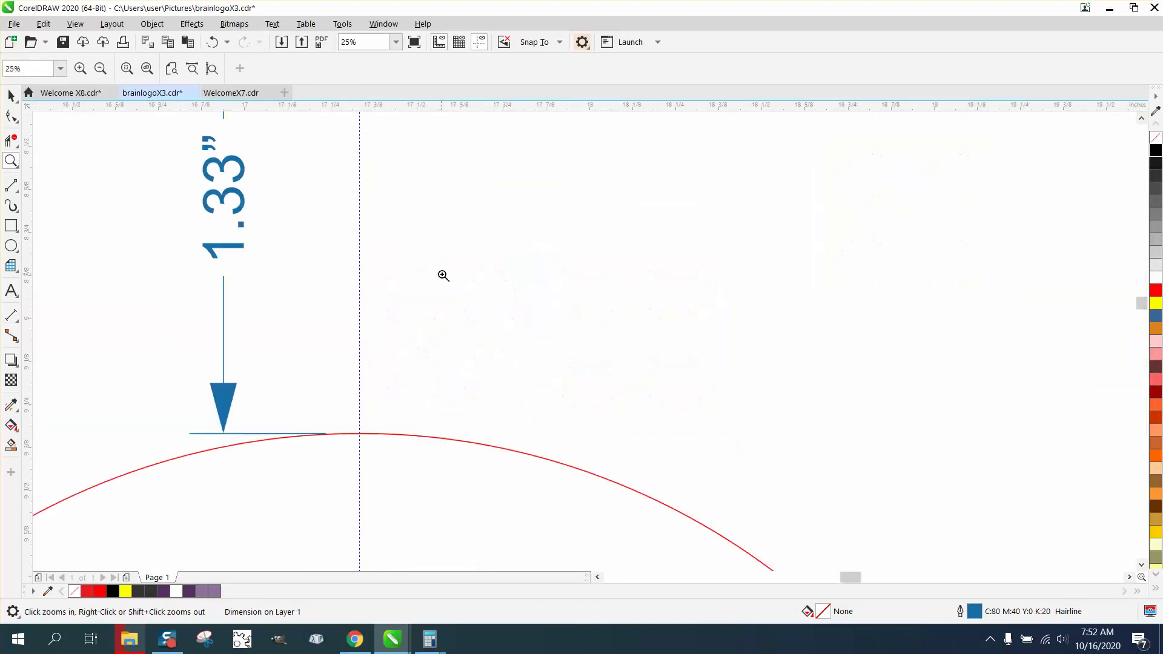
{"action": "right_click", "coordinate": [448, 279]}
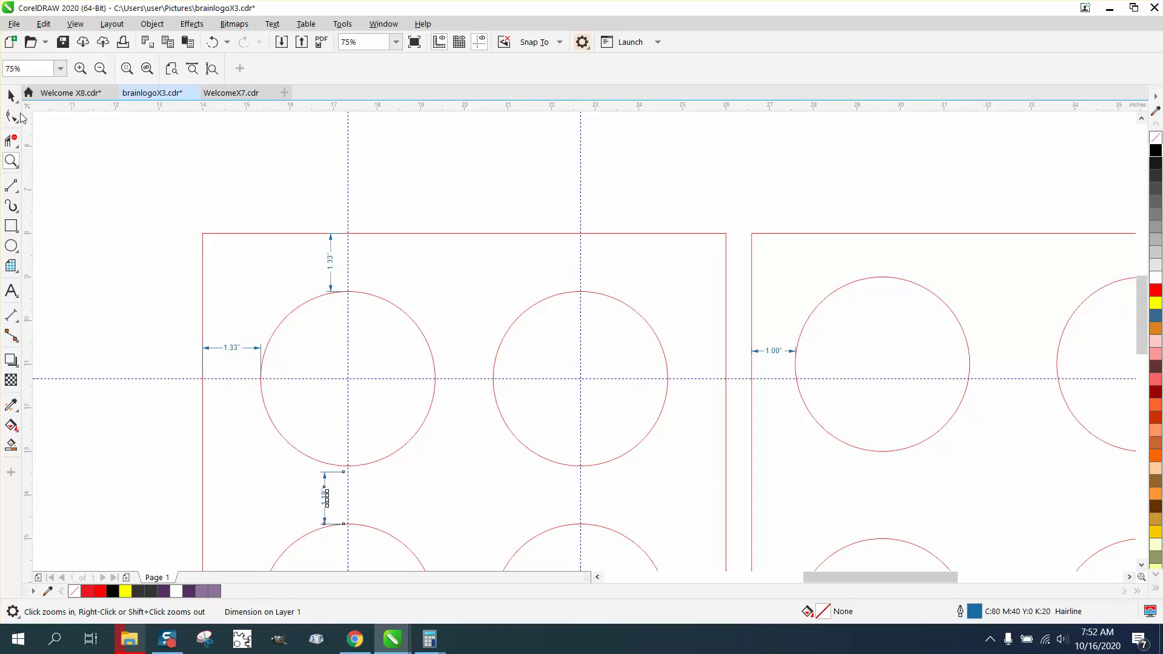
{"action": "left_click", "coordinate": [11, 96]}
{"action": "scroll", "coordinate": [392, 191], "scroll_direction": "down", "scroll_amount": 2}
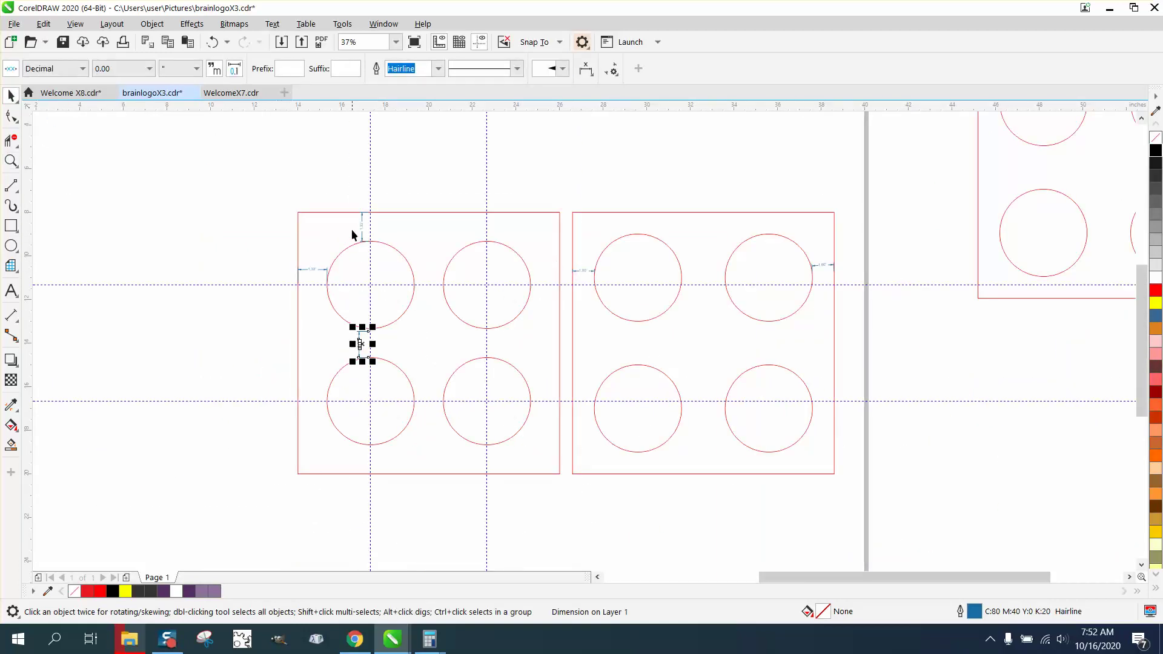
- Delete the three gap dimensions around the upper-left circle in the guideline-based square
{"action": "left_click", "coordinate": [353, 348]}
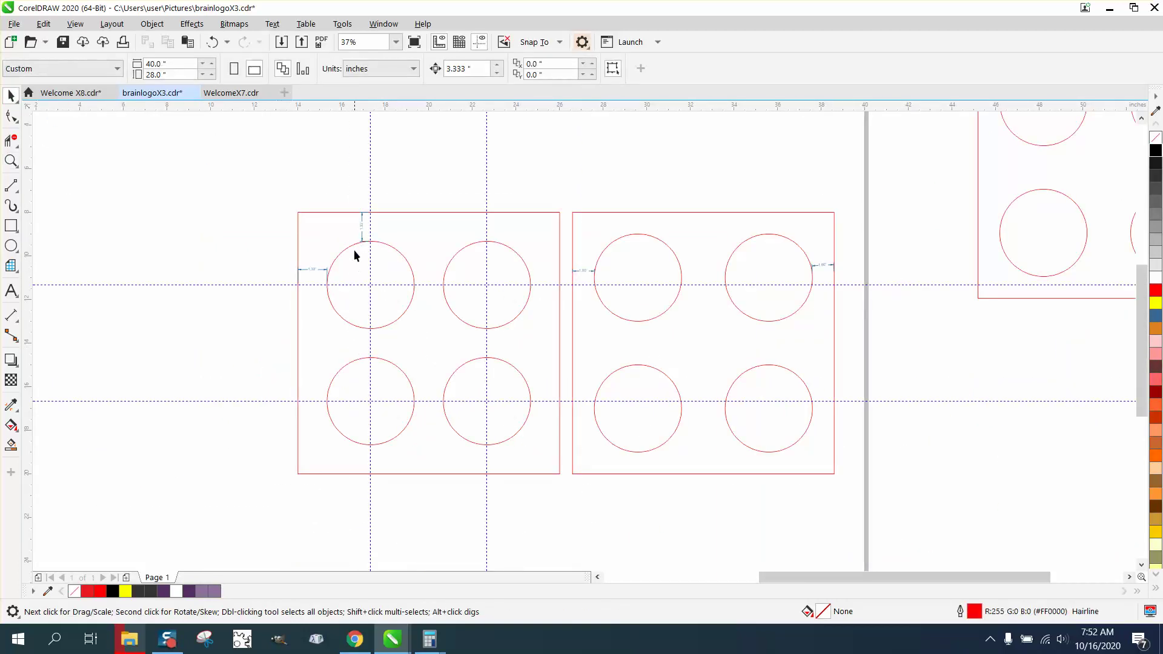
{"action": "left_click", "coordinate": [362, 228]}
{"action": "key", "text": "Delete"}
{"action": "left_click", "coordinate": [315, 270]}
{"action": "key", "text": "Delete"}
- Examine the edge-gap dimensions beside the upper circles of the neighbouring square up close
{"action": "left_click", "coordinate": [11, 161]}
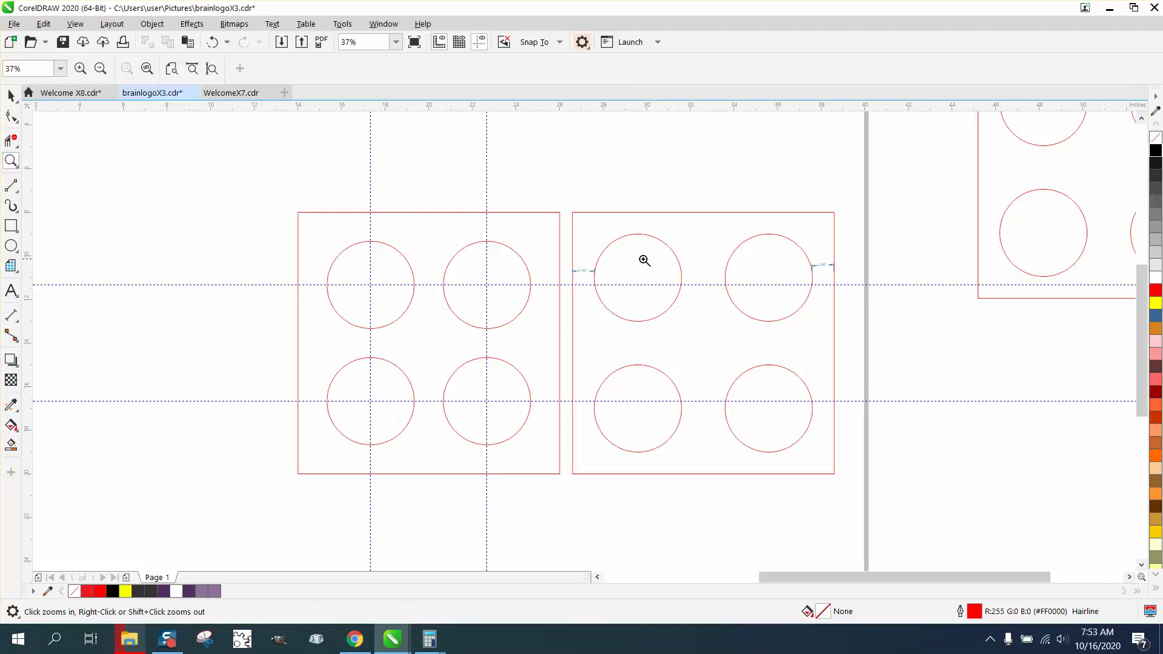
{"action": "left_click_drag", "start_coordinate": [555, 255], "coordinate": [628, 296]}
{"action": "scroll", "coordinate": [455, 293], "scroll_direction": "down", "scroll_amount": 3}
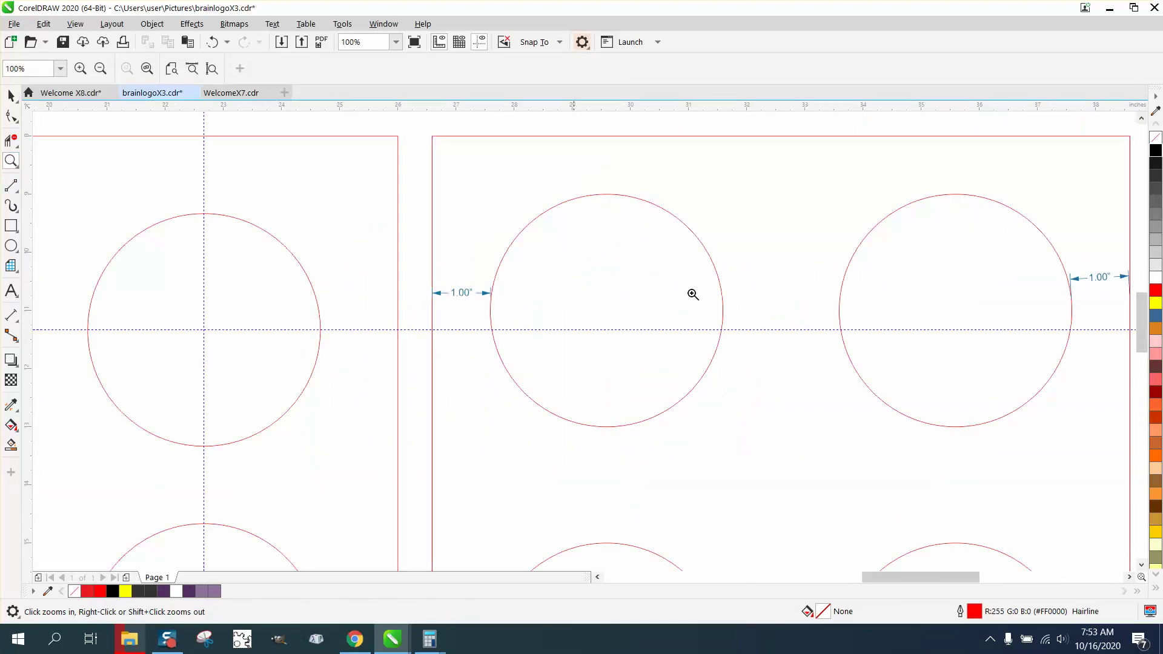
{"action": "scroll", "coordinate": [569, 302], "scroll_direction": "up", "scroll_amount": 3}
{"action": "scroll", "coordinate": [551, 294], "scroll_direction": "down", "scroll_amount": 5}
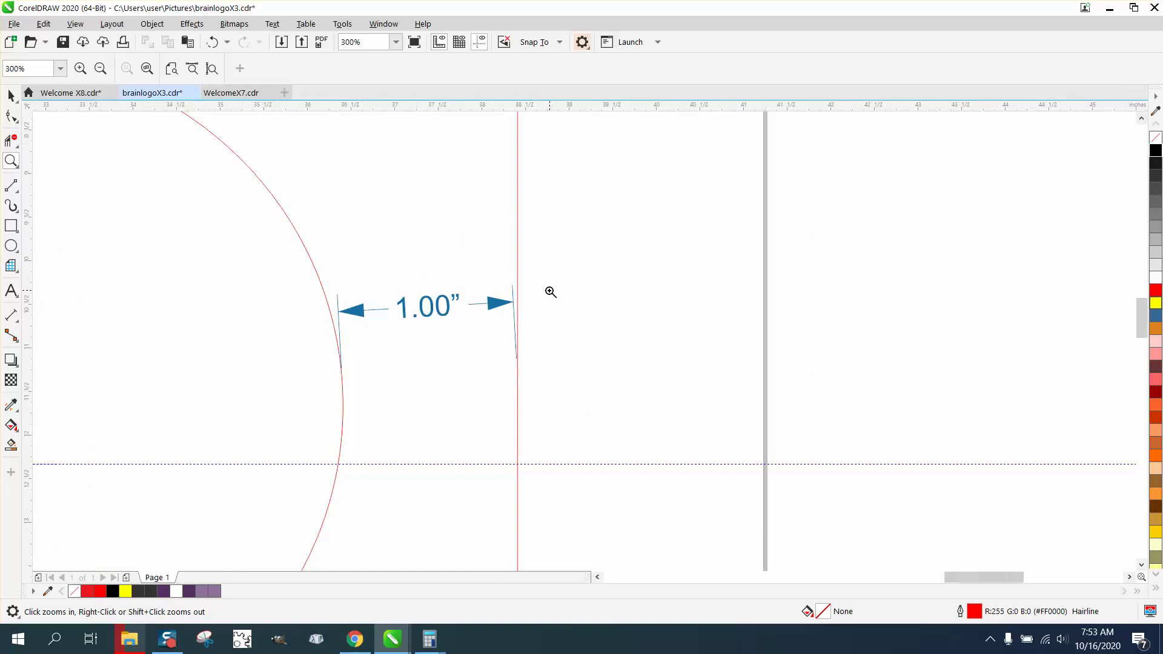
{"action": "scroll", "coordinate": [551, 289], "scroll_direction": "down", "scroll_amount": 2}
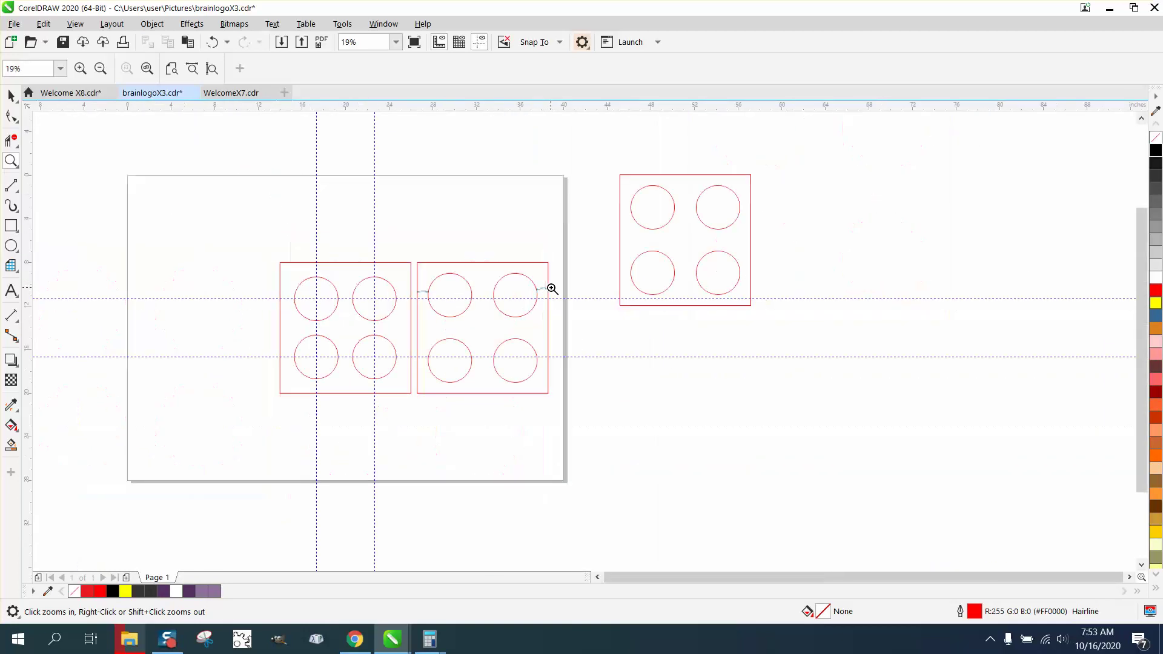
- Pull all four circles out of the square that lies beside the page
{"action": "left_click", "coordinate": [12, 95]}
{"action": "left_click_drag", "start_coordinate": [639, 219], "coordinate": [790, 318]}
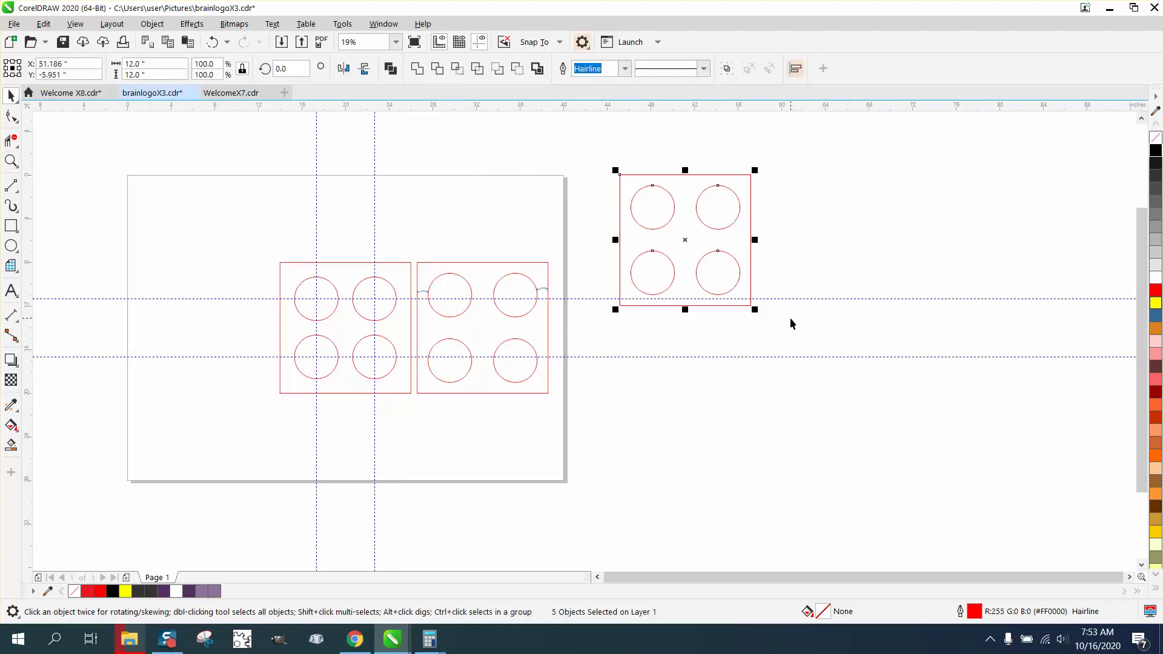
{"action": "left_click", "coordinate": [790, 318]}
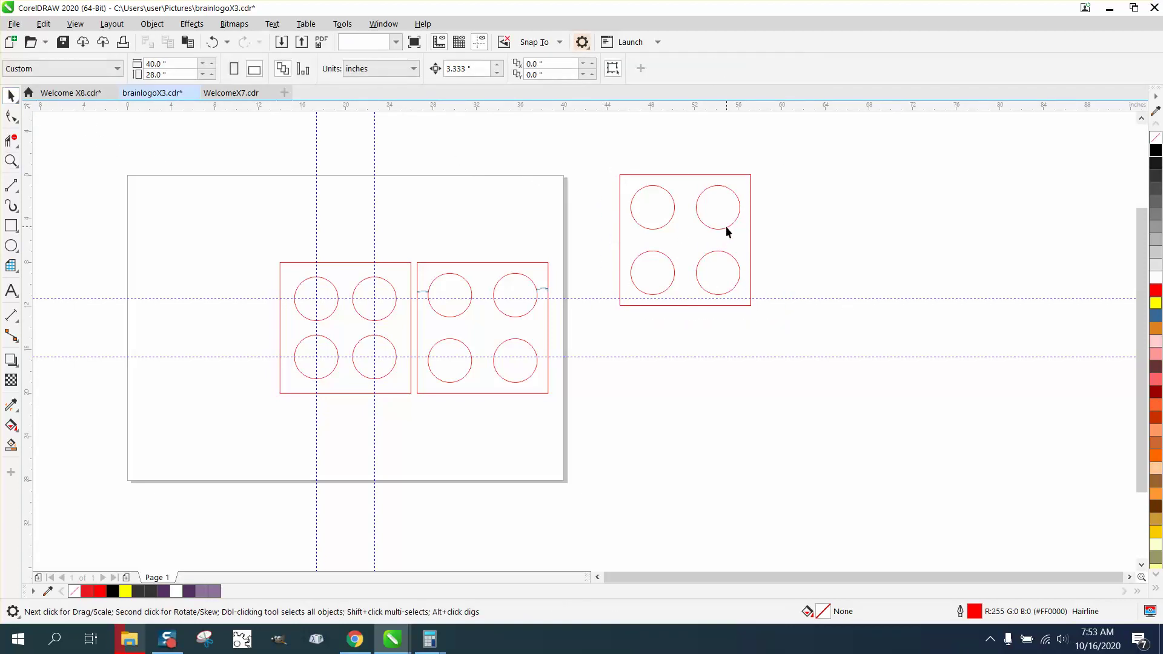
{"action": "left_click_drag", "start_coordinate": [724, 229], "coordinate": [842, 235]}
{"action": "left_click_drag", "start_coordinate": [673, 217], "coordinate": [895, 269]}
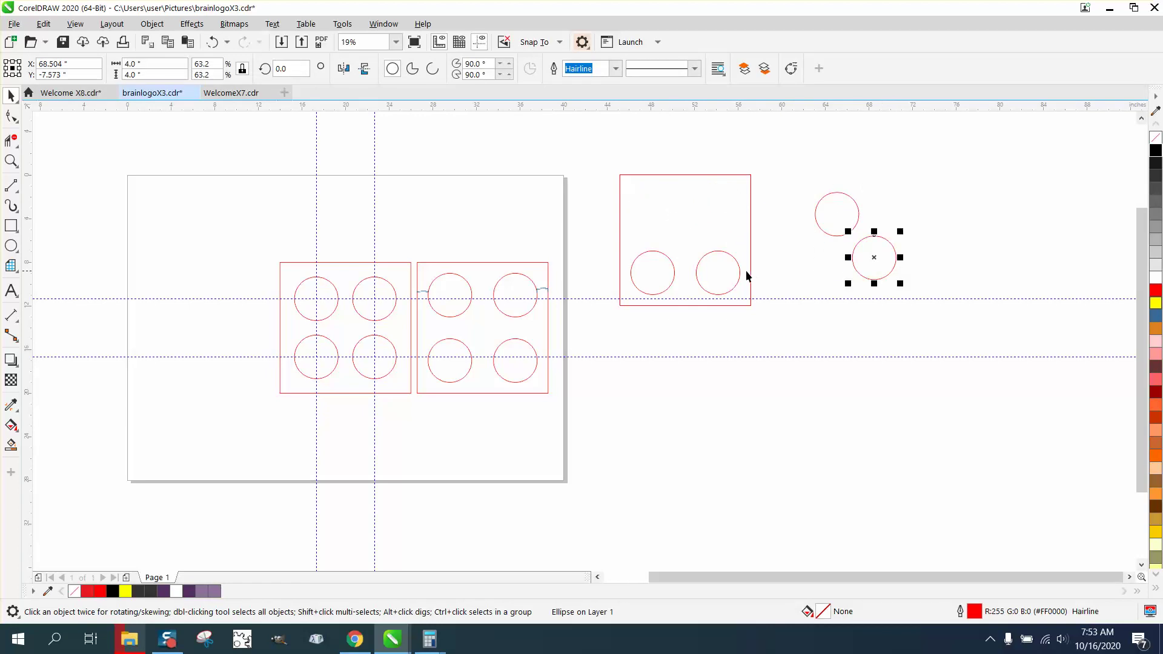
{"action": "left_click_drag", "start_coordinate": [739, 276], "coordinate": [861, 280]}
{"action": "left_click_drag", "start_coordinate": [670, 280], "coordinate": [846, 328]}
- Delete the four loose circles and the empty square beside the page
{"action": "left_click_drag", "start_coordinate": [809, 177], "coordinate": [955, 381]}
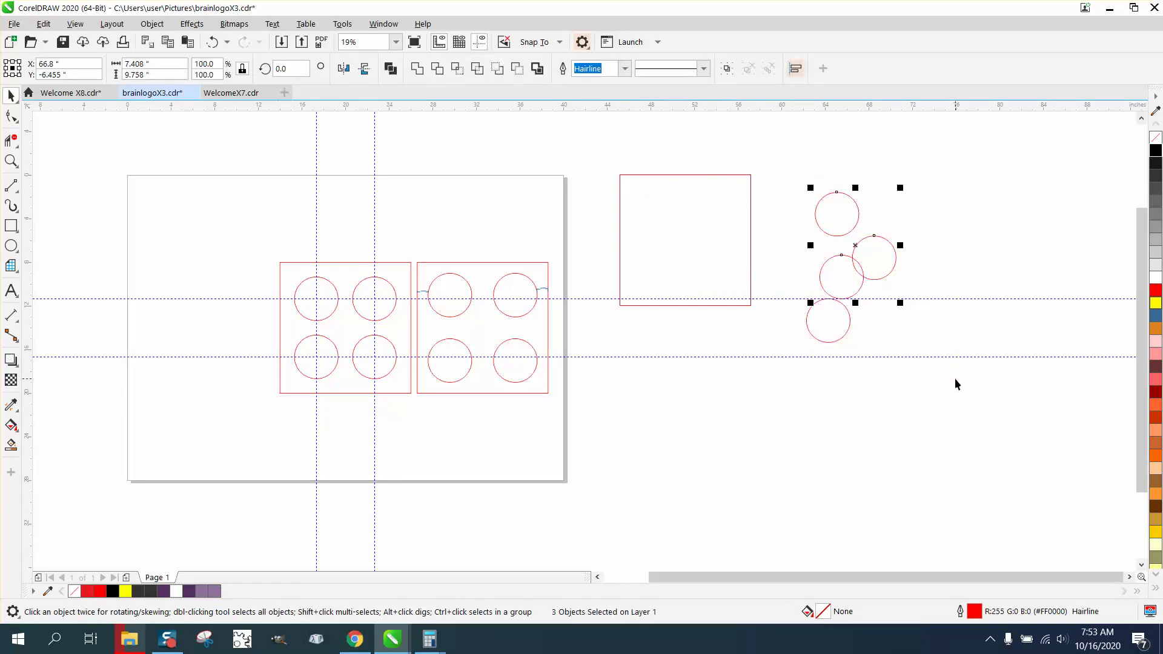
{"action": "key", "text": "Delete"}
{"action": "left_click", "coordinate": [744, 249]}
{"action": "key", "text": "Delete"}
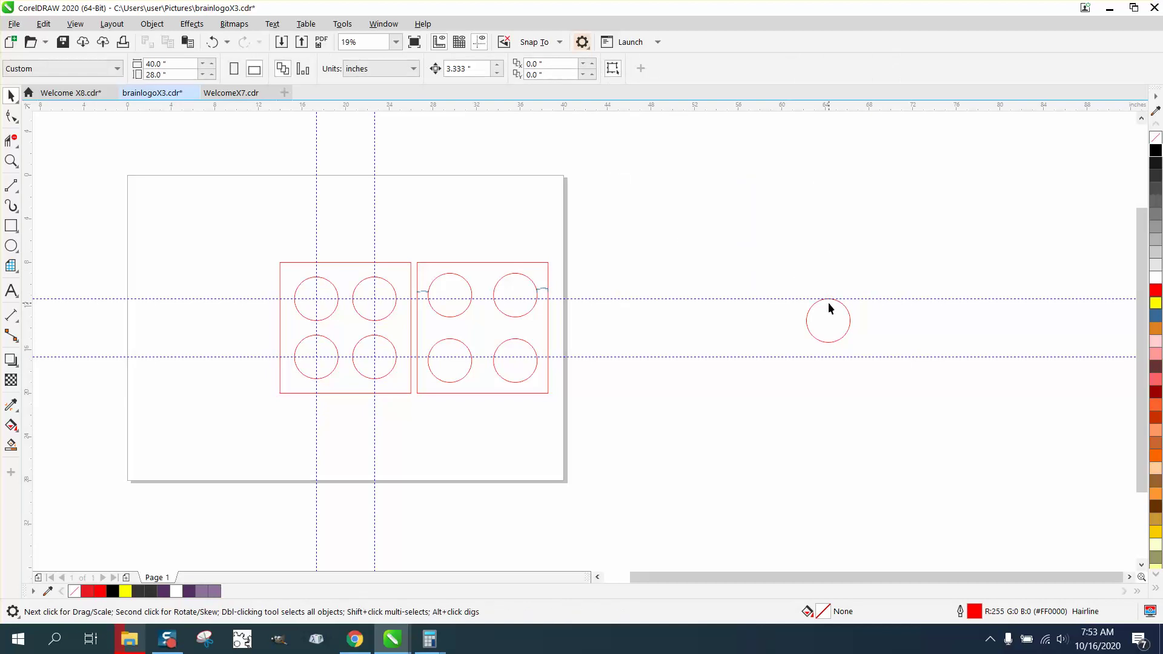
{"action": "left_click", "coordinate": [828, 301]}
{"action": "key", "text": "Delete"}
- Move the guideline-based square with its four circles off the page to the right and hide the guidelines
{"action": "left_click_drag", "start_coordinate": [277, 294], "coordinate": [414, 402]}
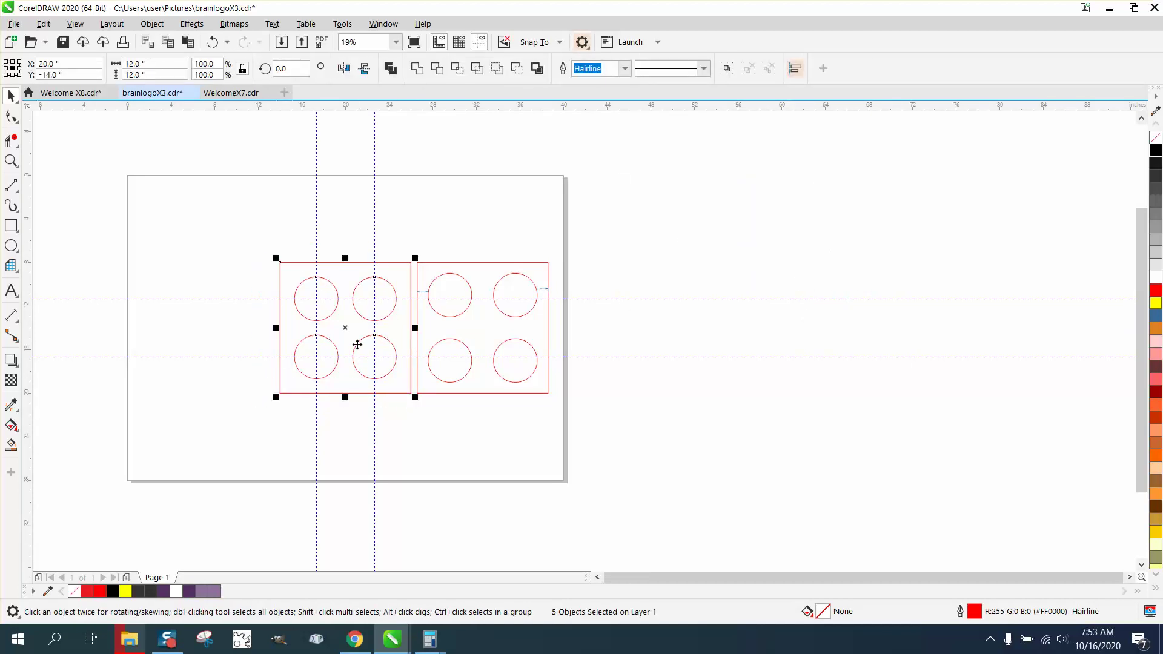
{"action": "left_click_drag", "start_coordinate": [352, 334], "coordinate": [736, 328]}
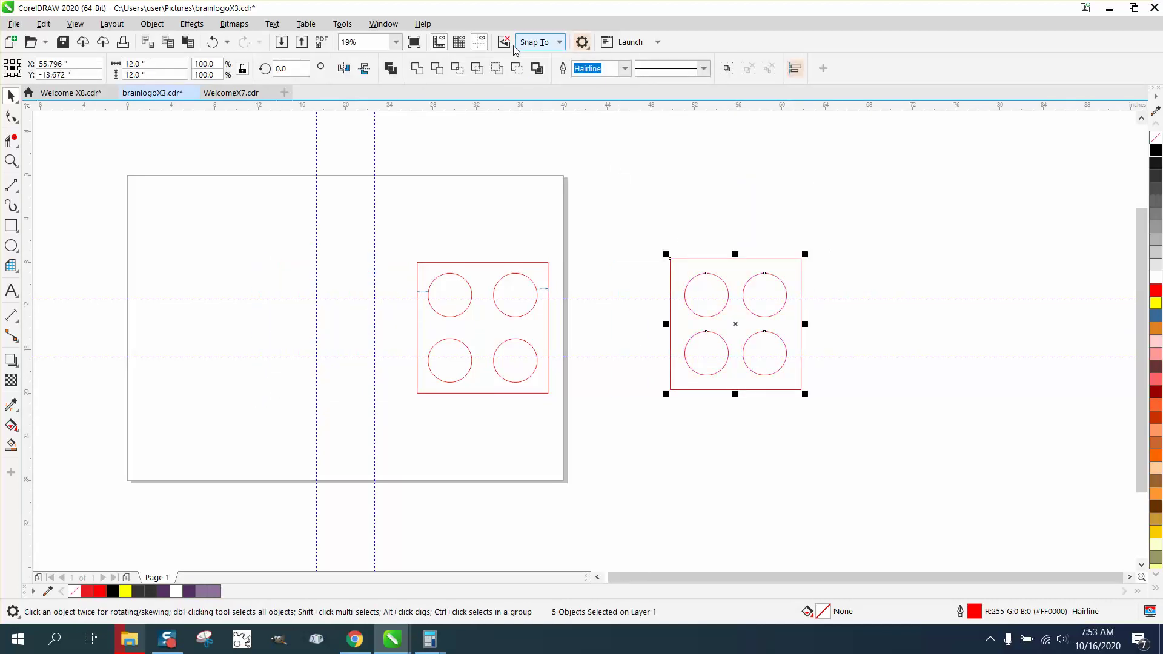
{"action": "left_click", "coordinate": [482, 44]}
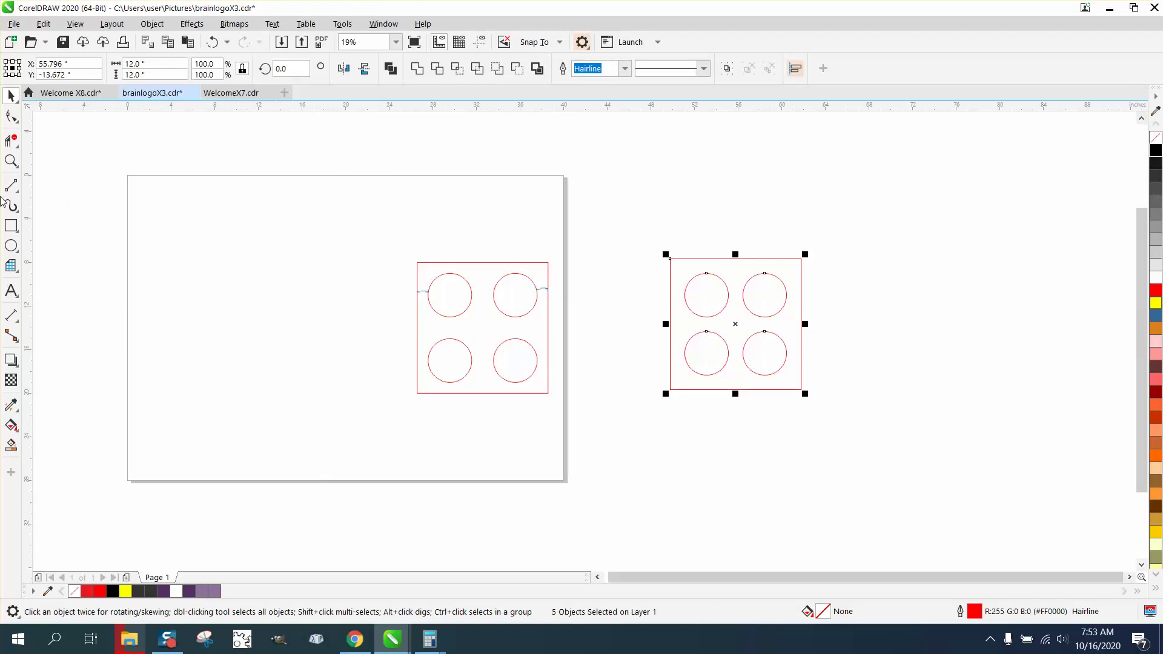
- Draw a square in the empty part of the page, size it to 12 inches and centre it on the page
{"action": "left_click", "coordinate": [11, 160]}
{"action": "left_click_drag", "start_coordinate": [243, 227], "coordinate": [617, 463]}
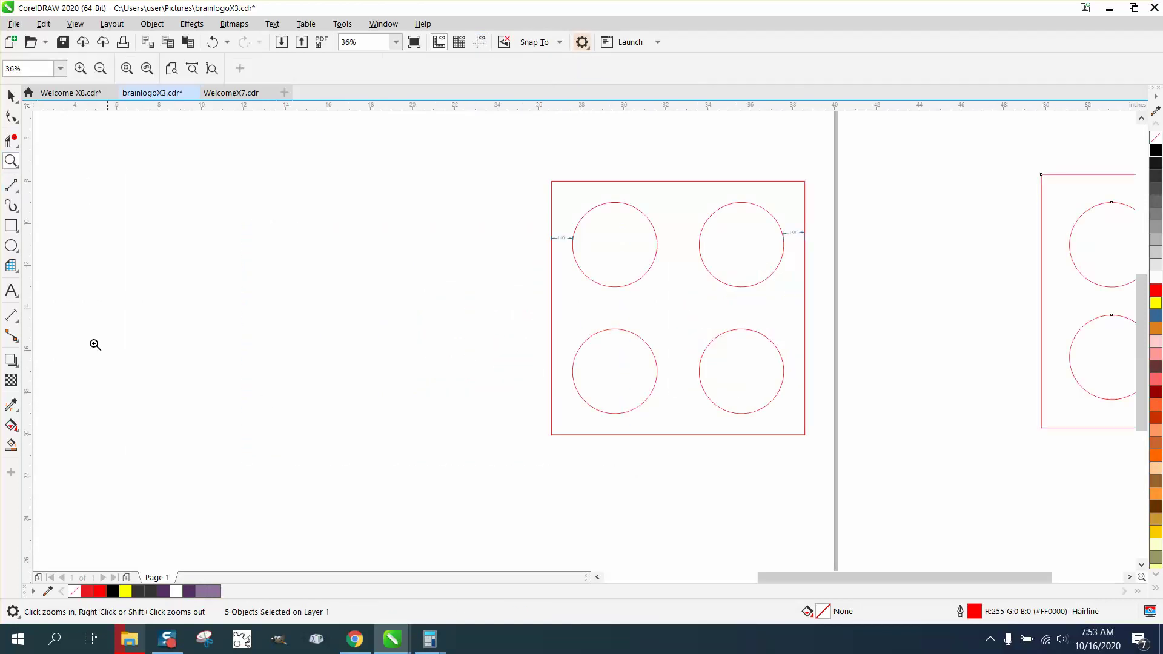
{"action": "left_click", "coordinate": [11, 226]}
{"action": "left_click_drag", "start_coordinate": [219, 202], "coordinate": [285, 361]}
{"action": "left_click_drag", "start_coordinate": [152, 65], "coordinate": [92, 73]}
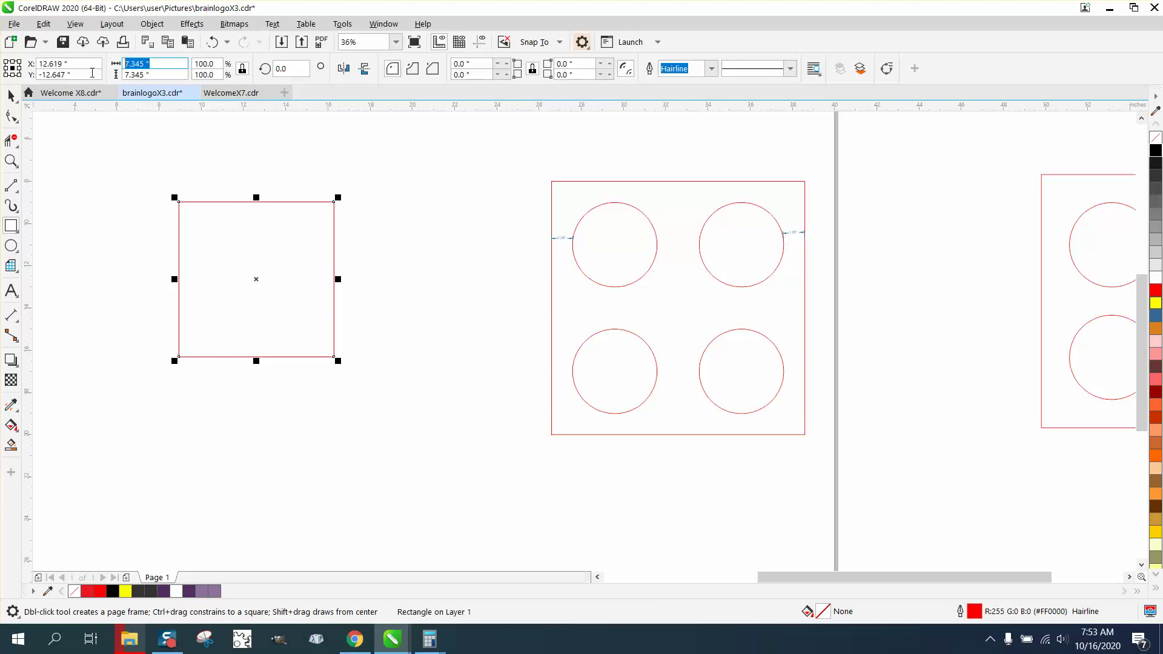
{"action": "type", "text": "12"}
{"action": "key", "text": "Return"}
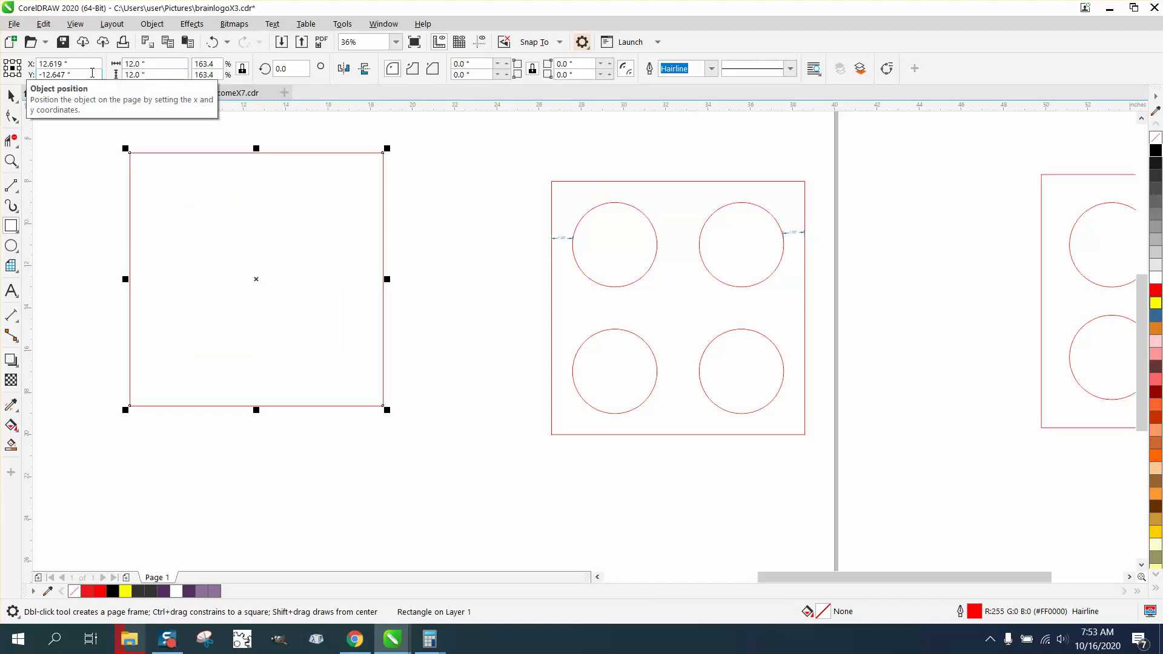
- Draw a circle to the left of the 12-inch square and set its diameter to 6 inches
{"action": "left_click", "coordinate": [11, 245]}
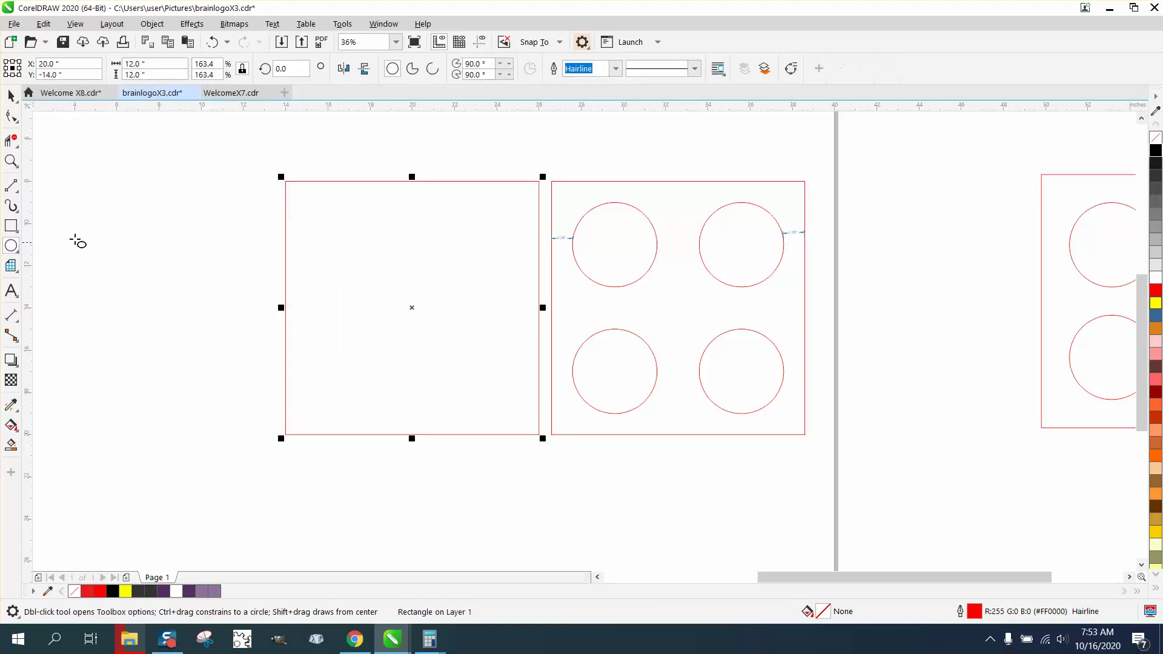
{"action": "left_click_drag", "start_coordinate": [212, 200], "coordinate": [157, 295]}
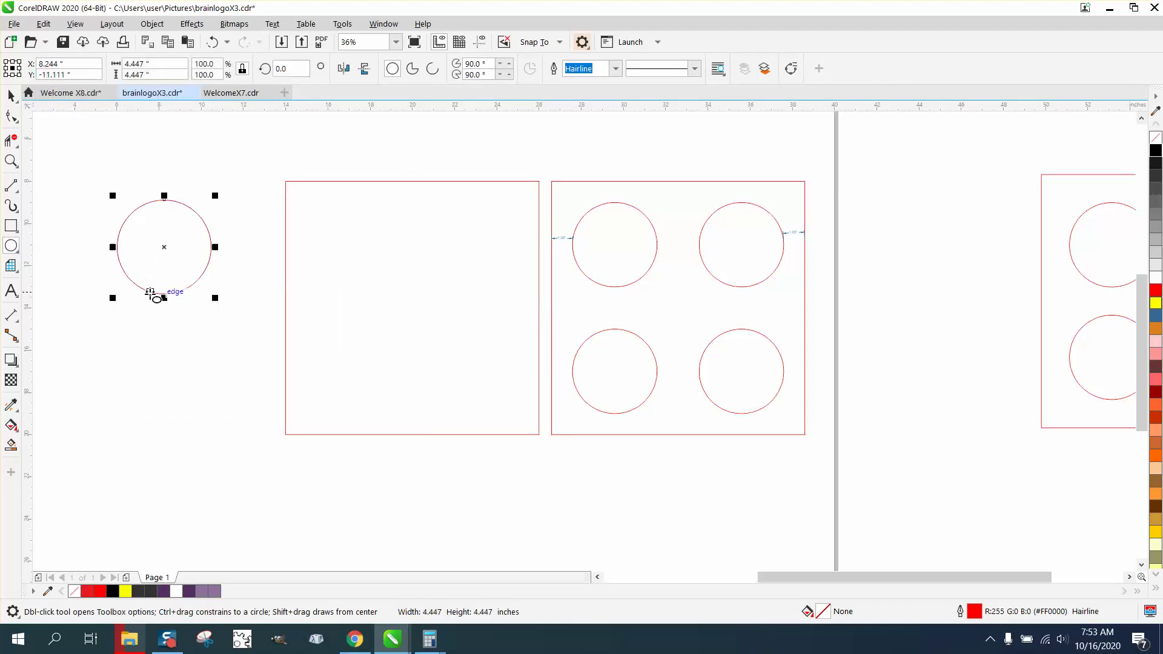
{"action": "left_click", "coordinate": [176, 70]}
{"action": "type", "text": "6"}
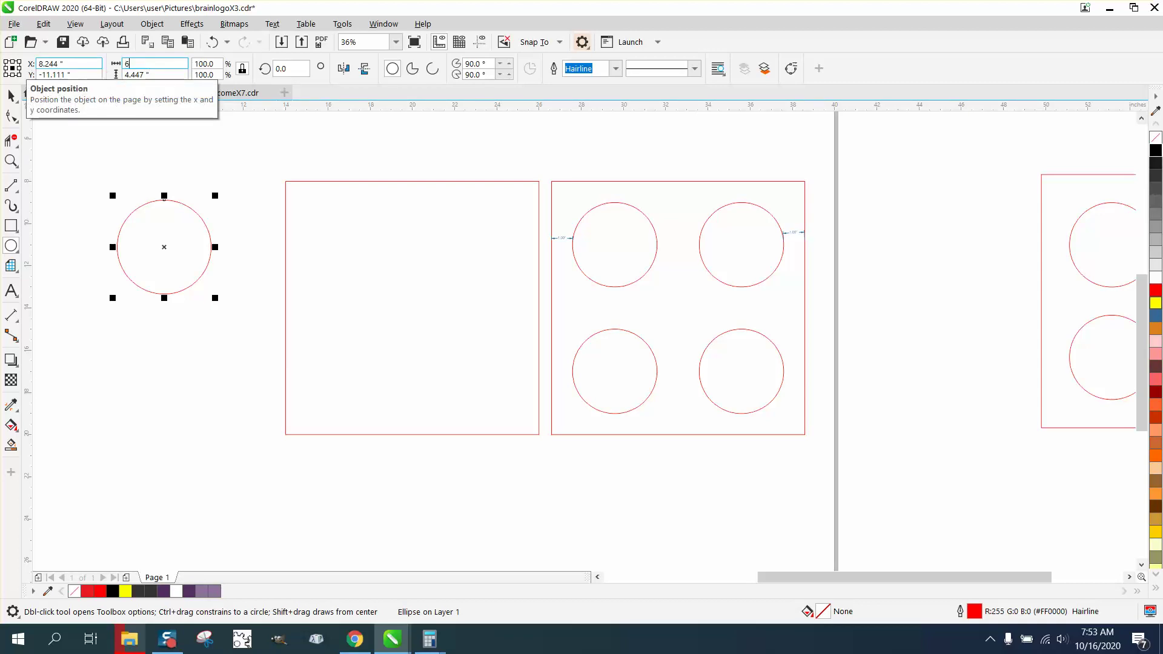
{"action": "key", "text": "Return"}
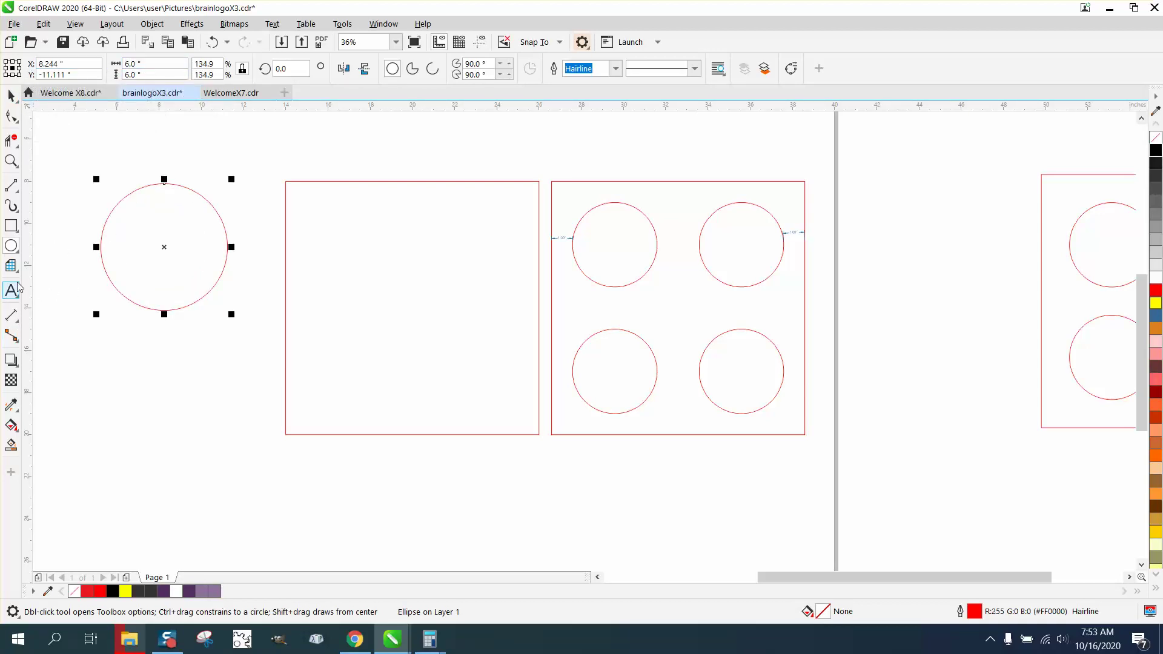
- Draw a 6-inch square below the large circle and snap it into the upper-left corner of the 12-inch square
{"action": "left_click", "coordinate": [11, 225]}
{"action": "left_click_drag", "start_coordinate": [118, 319], "coordinate": [237, 437]}
{"action": "double_click", "coordinate": [176, 67]}
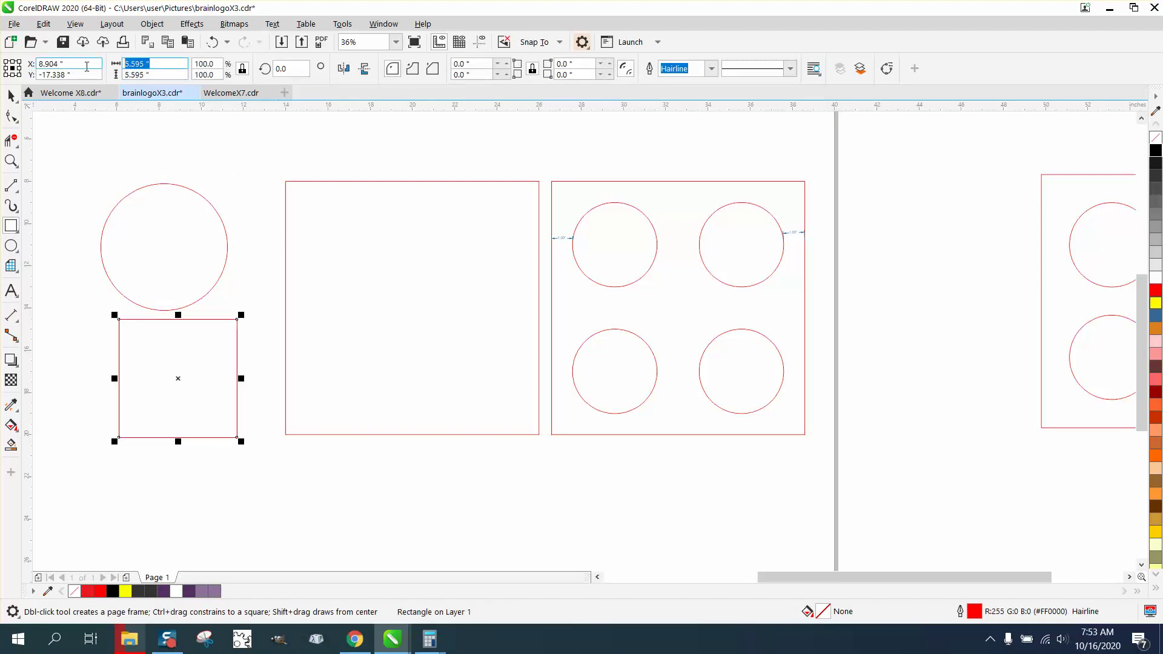
{"action": "type", "text": "6"}
{"action": "key", "text": "Return"}
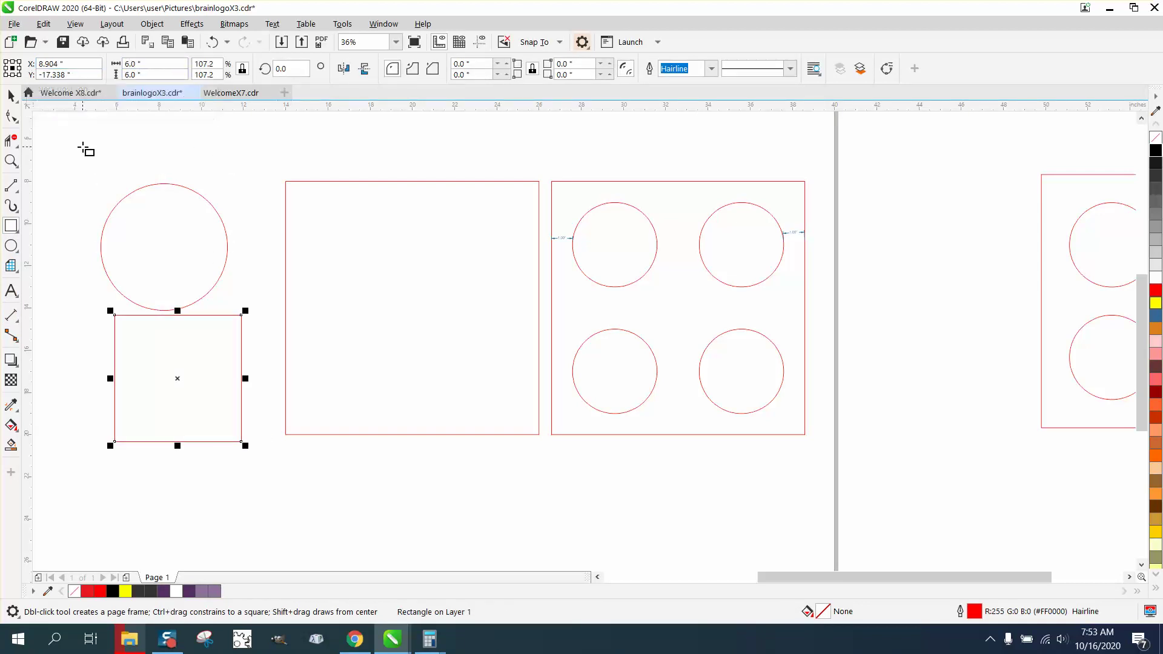
{"action": "left_click", "coordinate": [11, 95]}
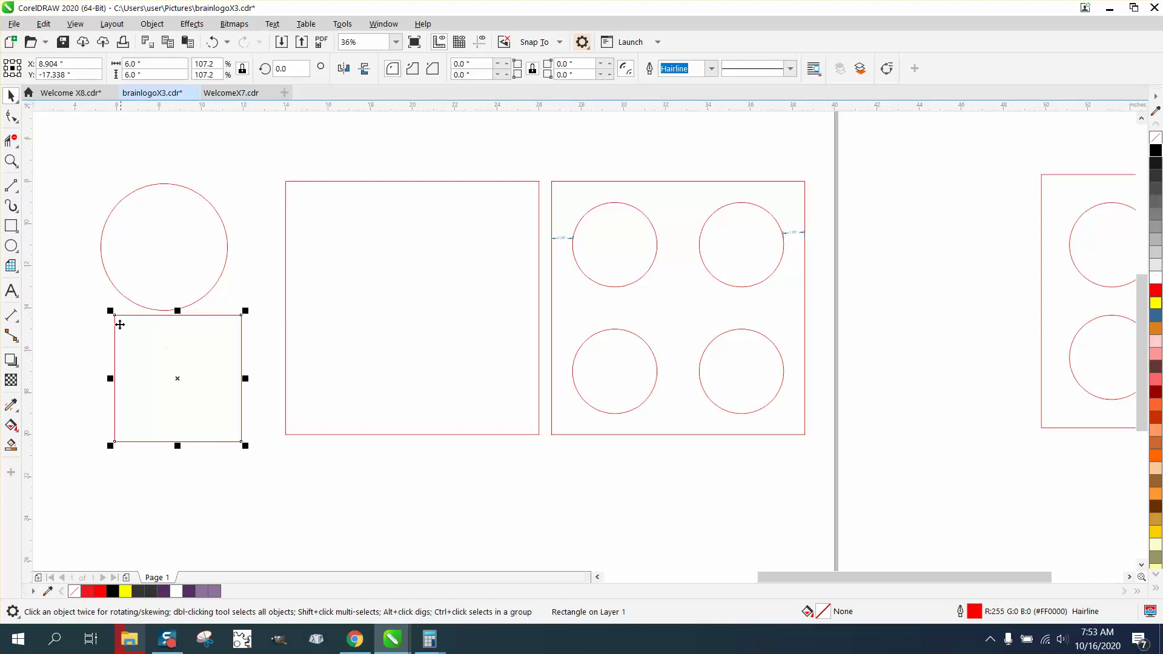
{"action": "left_click_drag", "start_coordinate": [114, 315], "coordinate": [285, 182]}
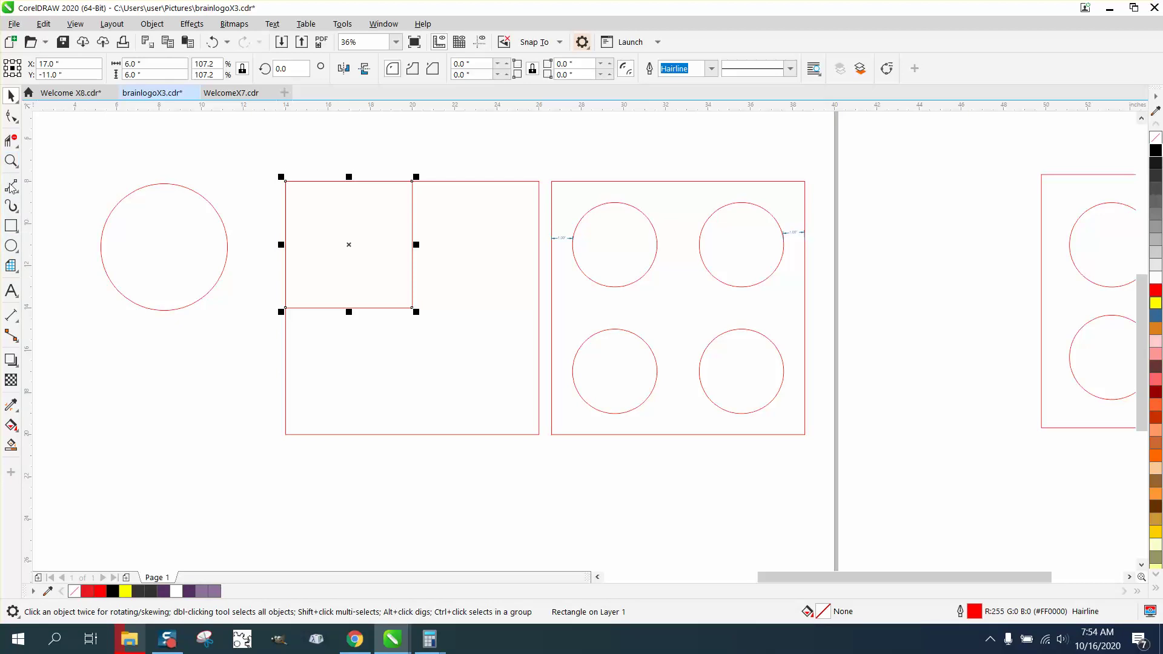
- Draw a 4-inch circle and centre it inside the 6-inch square
{"action": "left_click", "coordinate": [11, 246]}
{"action": "left_click_drag", "start_coordinate": [214, 342], "coordinate": [127, 428]}
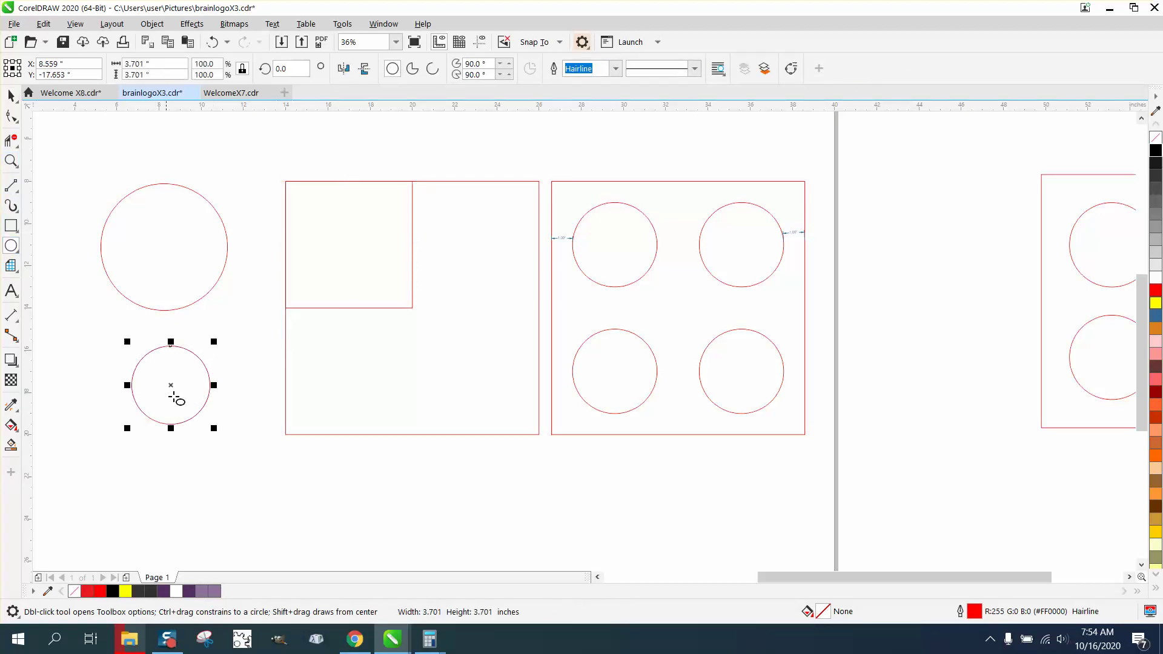
{"action": "double_click", "coordinate": [139, 64]}
{"action": "type", "text": "4"}
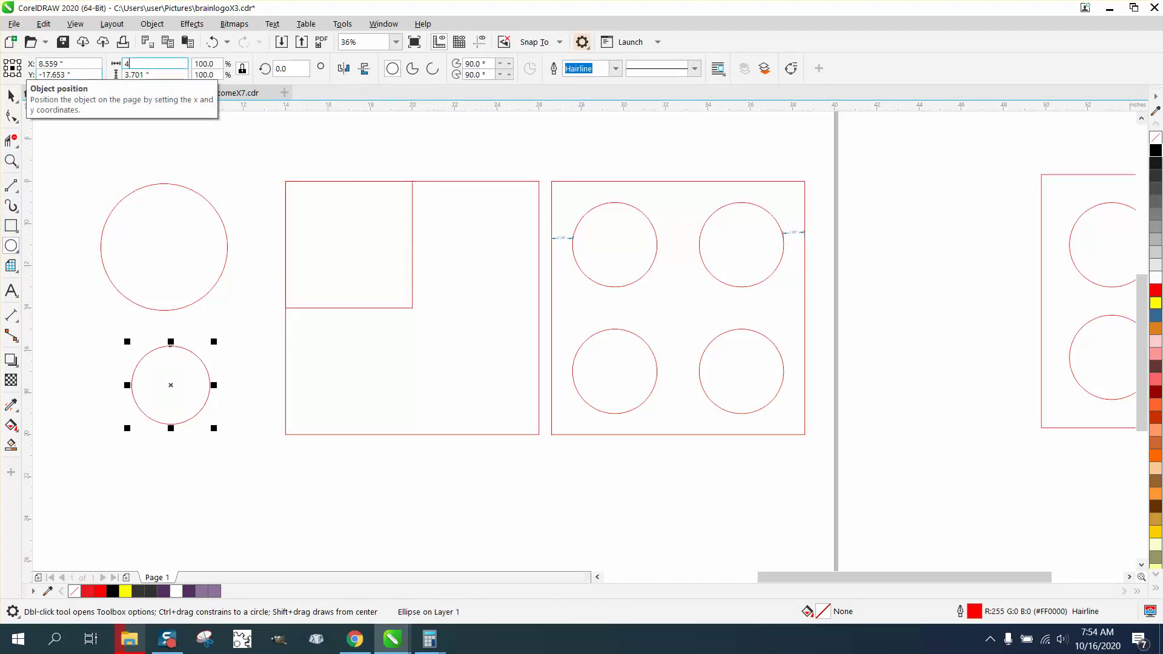
{"action": "key", "text": "Return"}
{"action": "key", "text": "space"}
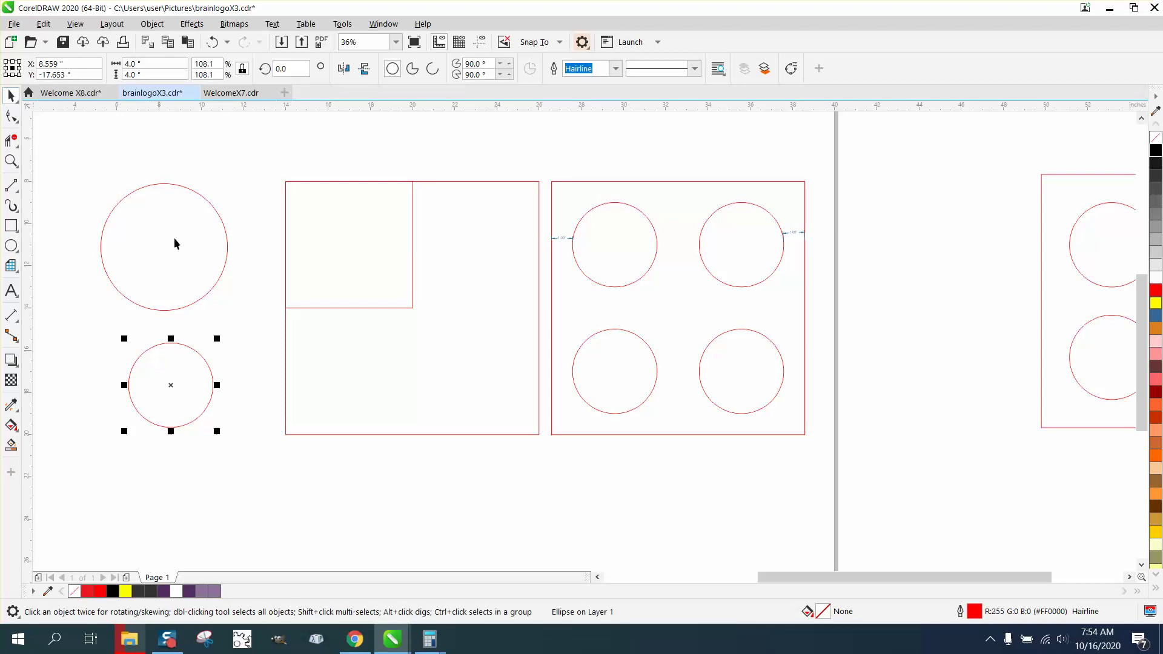
{"action": "left_click_drag", "start_coordinate": [167, 394], "coordinate": [349, 244]}
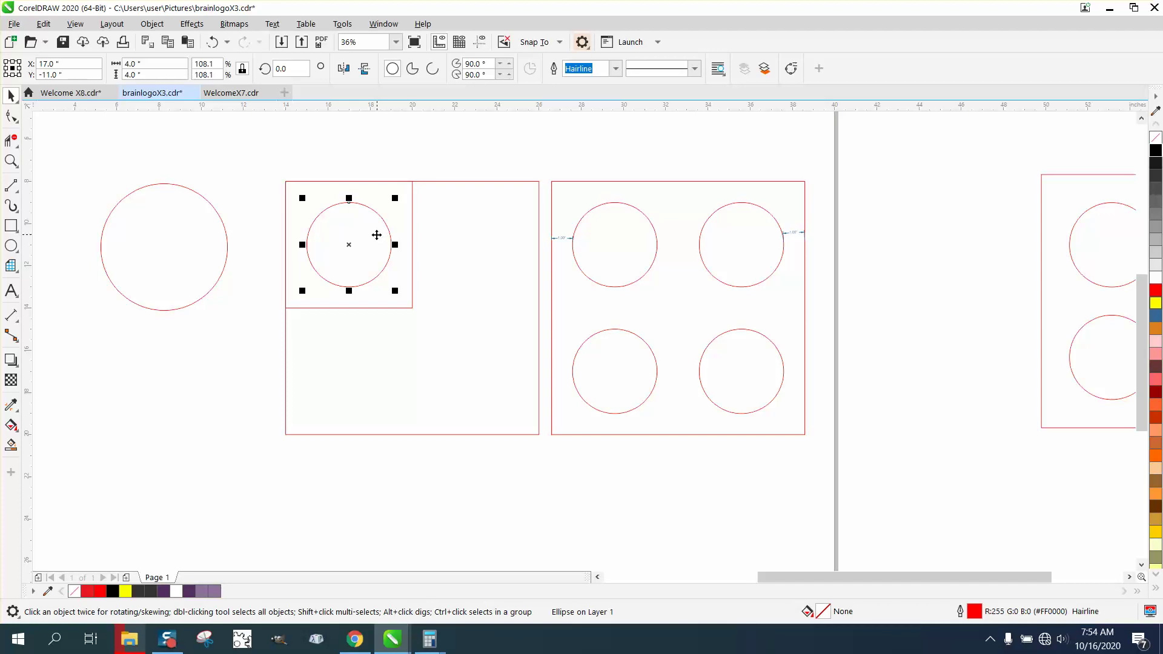
{"action": "left_click", "coordinate": [275, 201]}
{"action": "left_click_drag", "start_coordinate": [454, 324], "coordinate": [459, 330]}
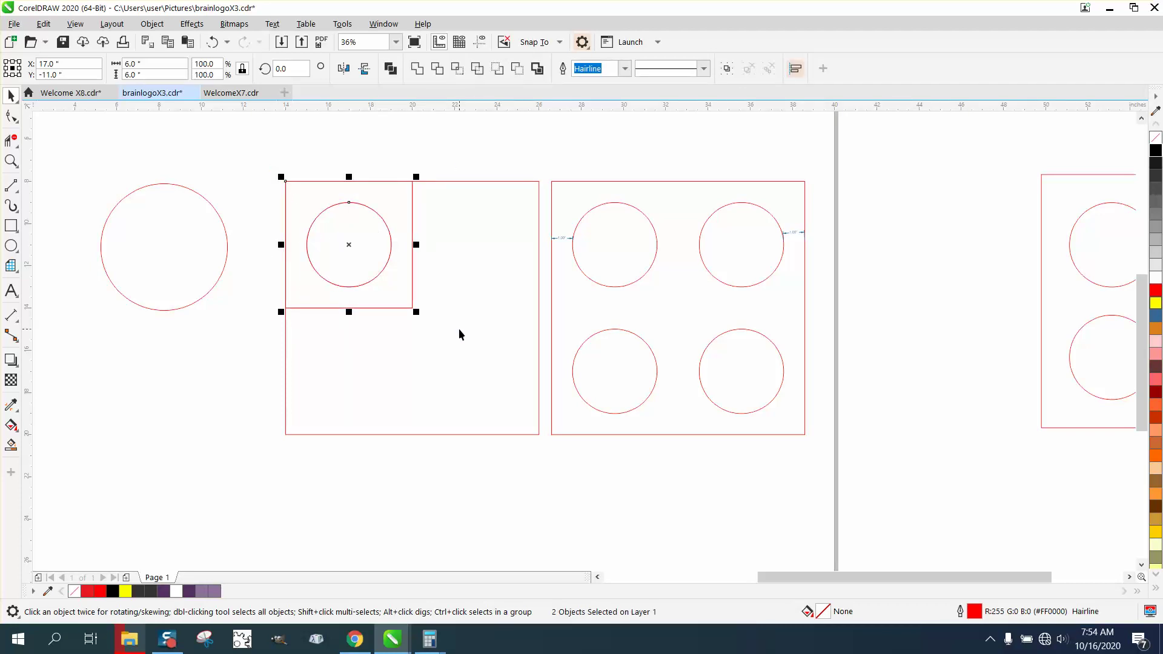
{"action": "left_click", "coordinate": [482, 173]}
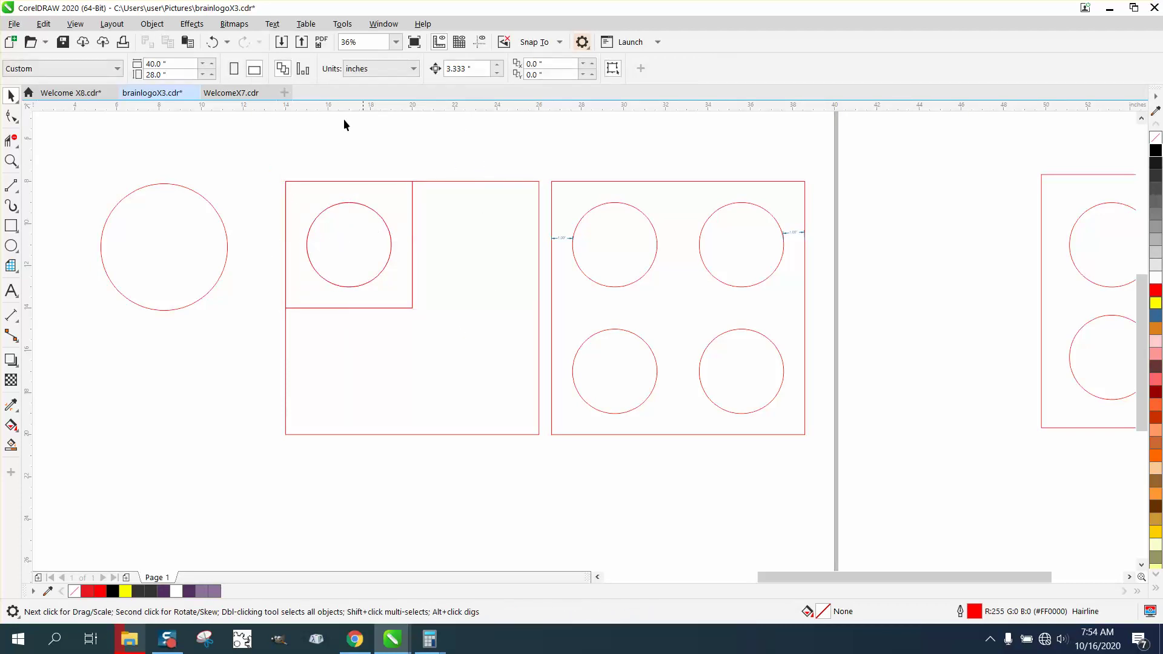
{"action": "left_click", "coordinate": [213, 42]}
- Set the nudge distance to 6 inches and duplicate the 6-inch square with its circle one nudge to the right
{"action": "left_click", "coordinate": [412, 155]}
{"action": "left_click_drag", "start_coordinate": [478, 69], "coordinate": [423, 71]}
{"action": "type", "text": "6"}
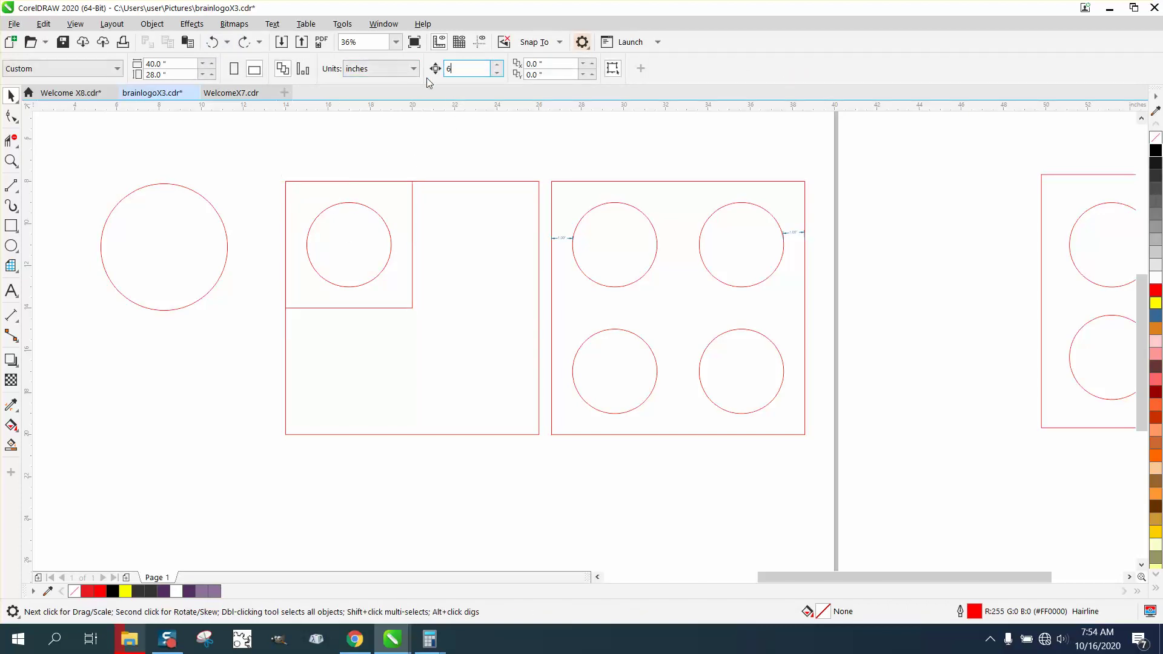
{"action": "key", "text": "Return"}
{"action": "left_click_drag", "start_coordinate": [458, 334], "coordinate": [467, 348]}
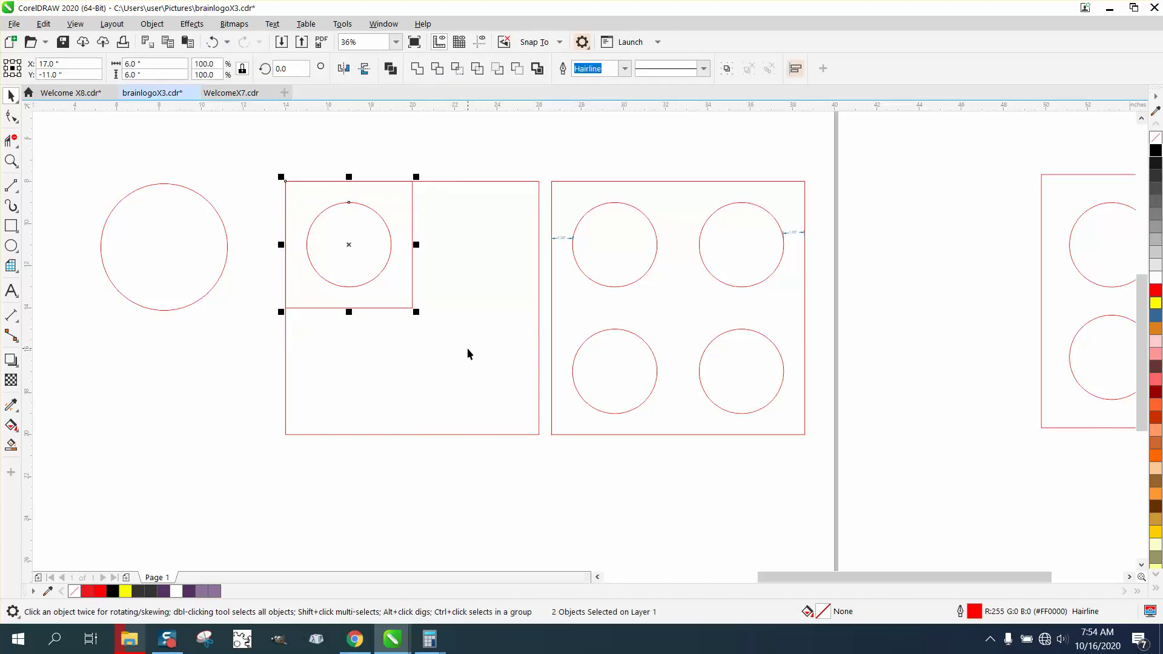
{"action": "key", "text": "KP_Add"}
{"action": "key", "text": "Right"}
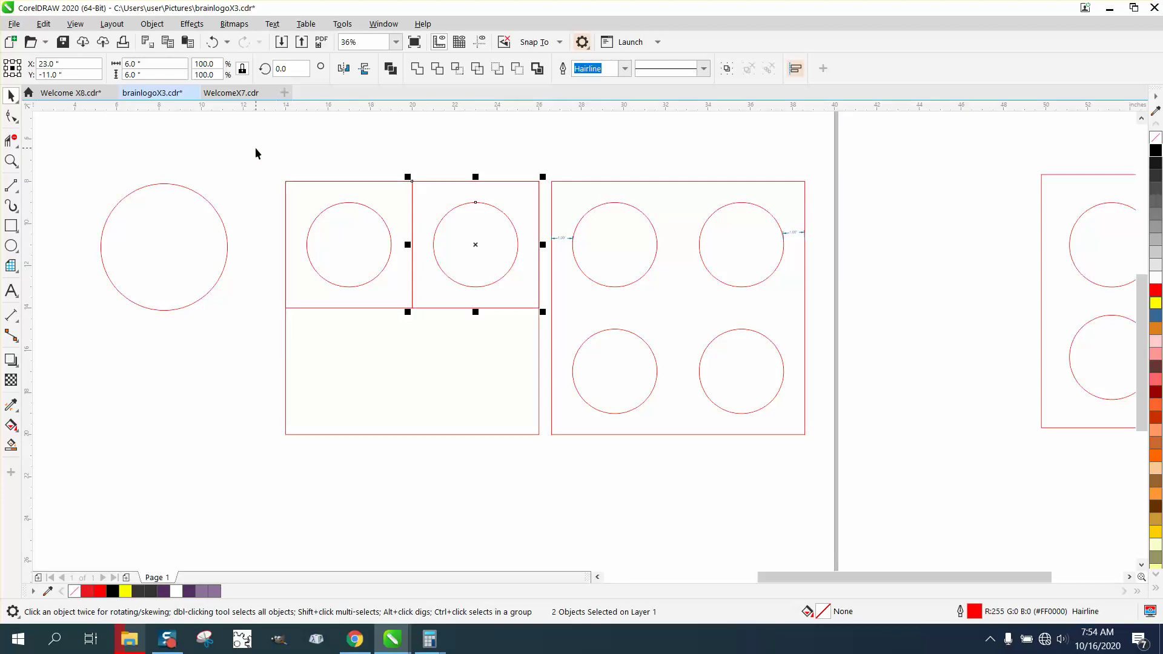
- Duplicate the upper pair of 6-inch squares and circles one 6-inch nudge down
{"action": "left_click_drag", "start_coordinate": [254, 154], "coordinate": [549, 338]}
{"action": "key", "text": "KP_Add"}
{"action": "key", "text": "Down"}
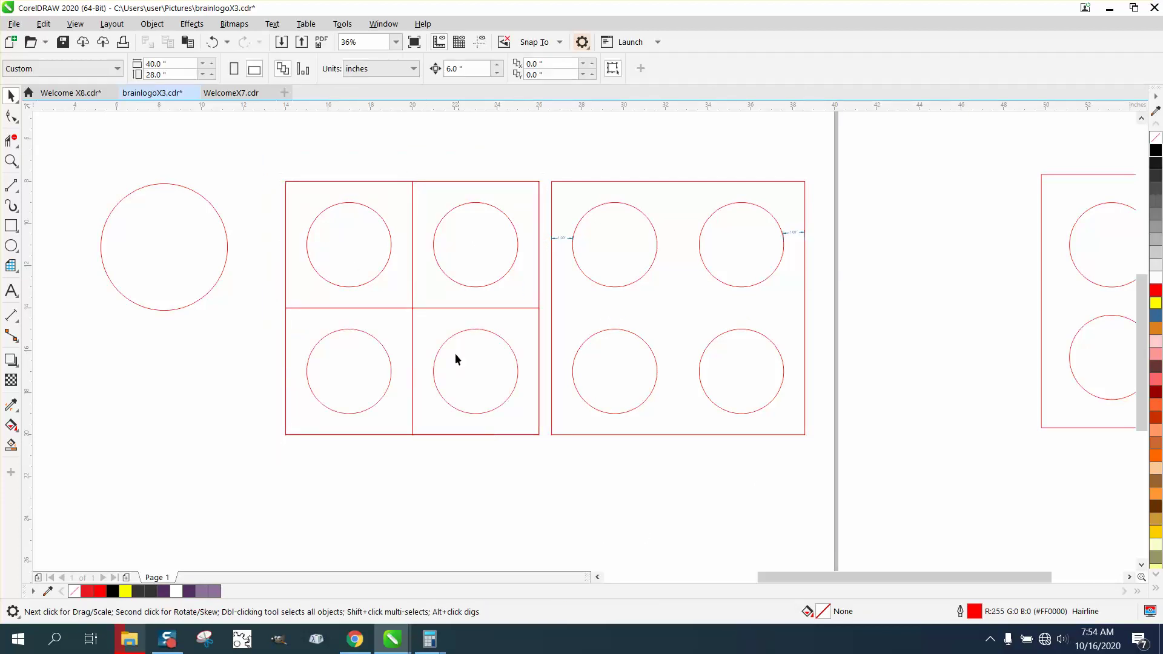
- Delete the four 6-inch helper squares, keeping the 4-inch circles inside the 12-inch square
{"action": "left_click", "coordinate": [453, 307]}
{"action": "left_click", "coordinate": [439, 309]}
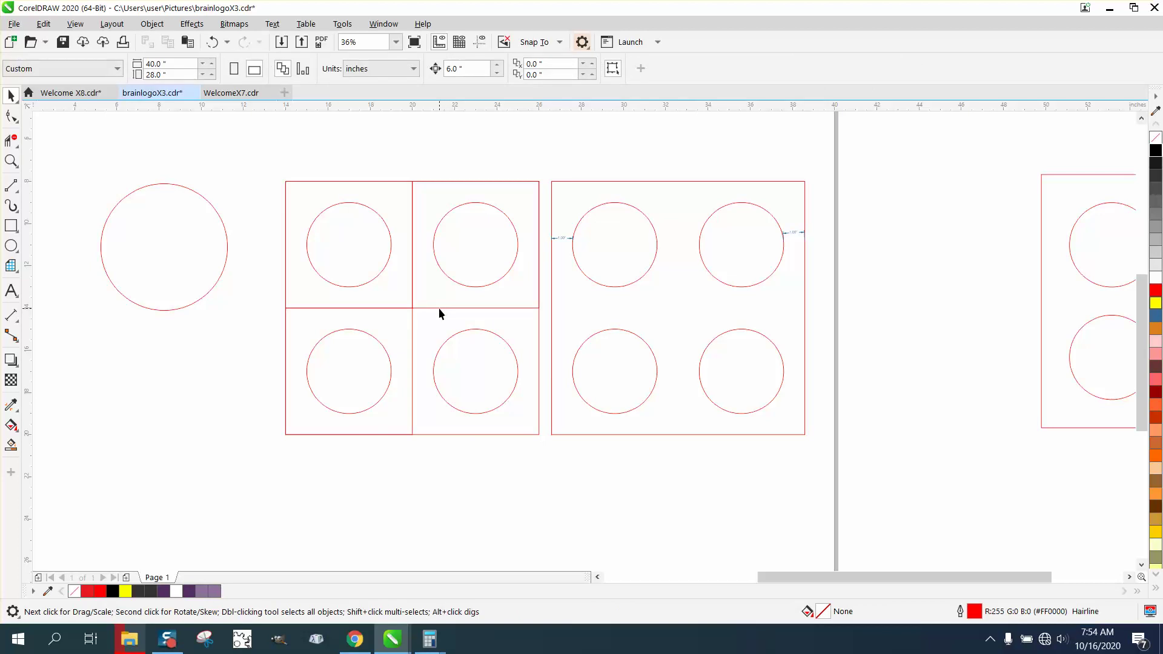
{"action": "left_click", "coordinate": [439, 308]}
{"action": "left_click", "coordinate": [415, 307]}
{"action": "left_click", "coordinate": [413, 308]}
{"action": "key", "text": "Delete"}
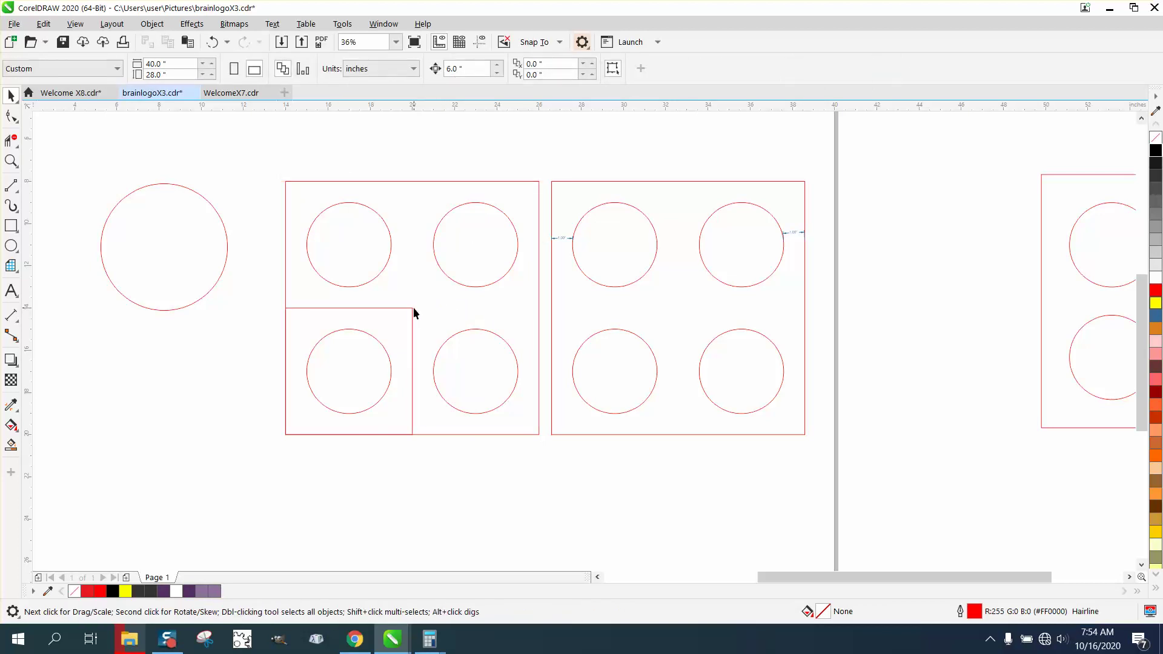
{"action": "left_click", "coordinate": [410, 310]}
{"action": "key", "text": "Delete"}
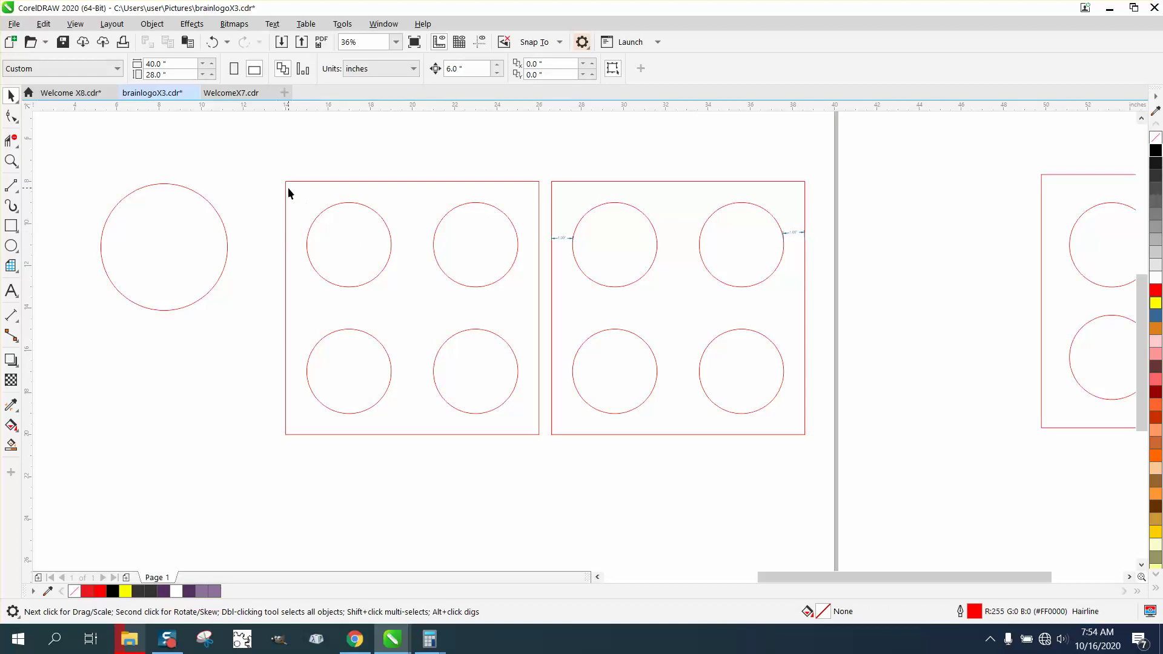
- Clear the four 4-inch circles from the left 12-inch square and snap the 6-inch circle into its upper-left corner
{"action": "left_click_drag", "start_coordinate": [512, 433], "coordinate": [532, 446]}
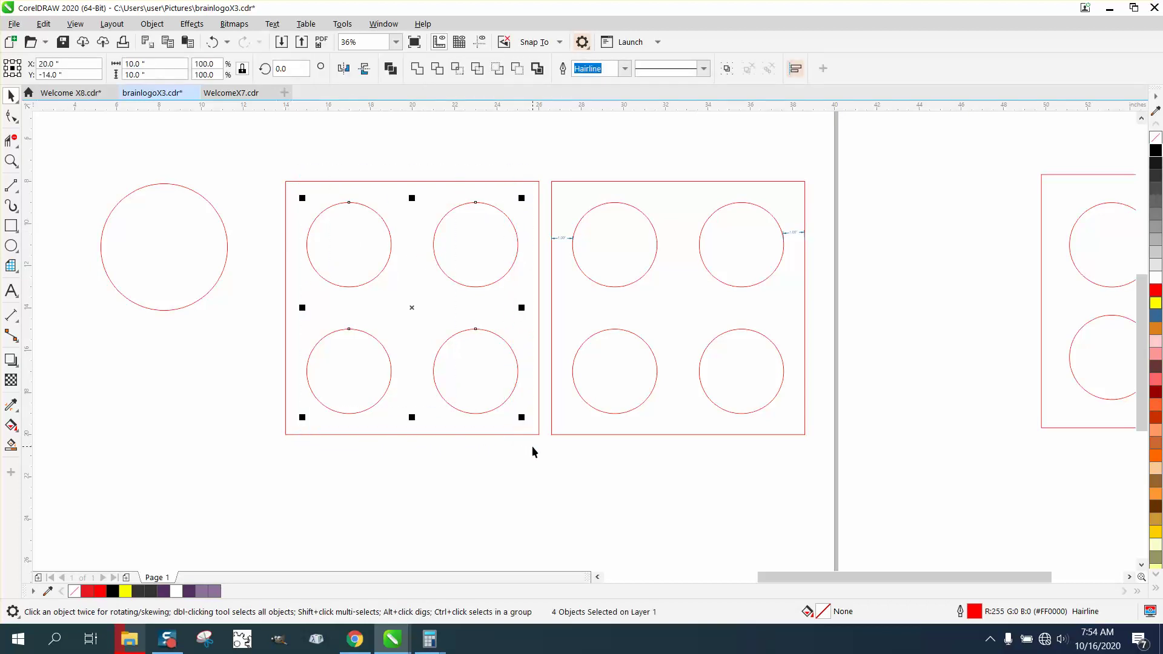
{"action": "key", "text": "Delete"}
{"action": "left_click", "coordinate": [101, 261]}
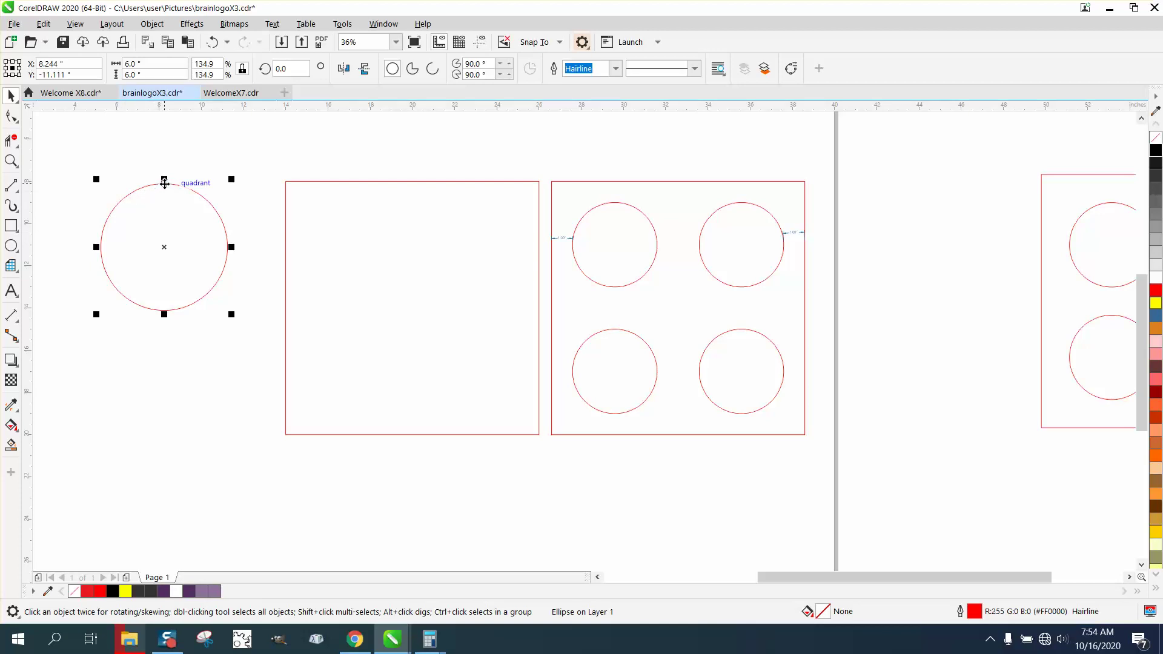
{"action": "left_click_drag", "start_coordinate": [165, 183], "coordinate": [357, 185]}
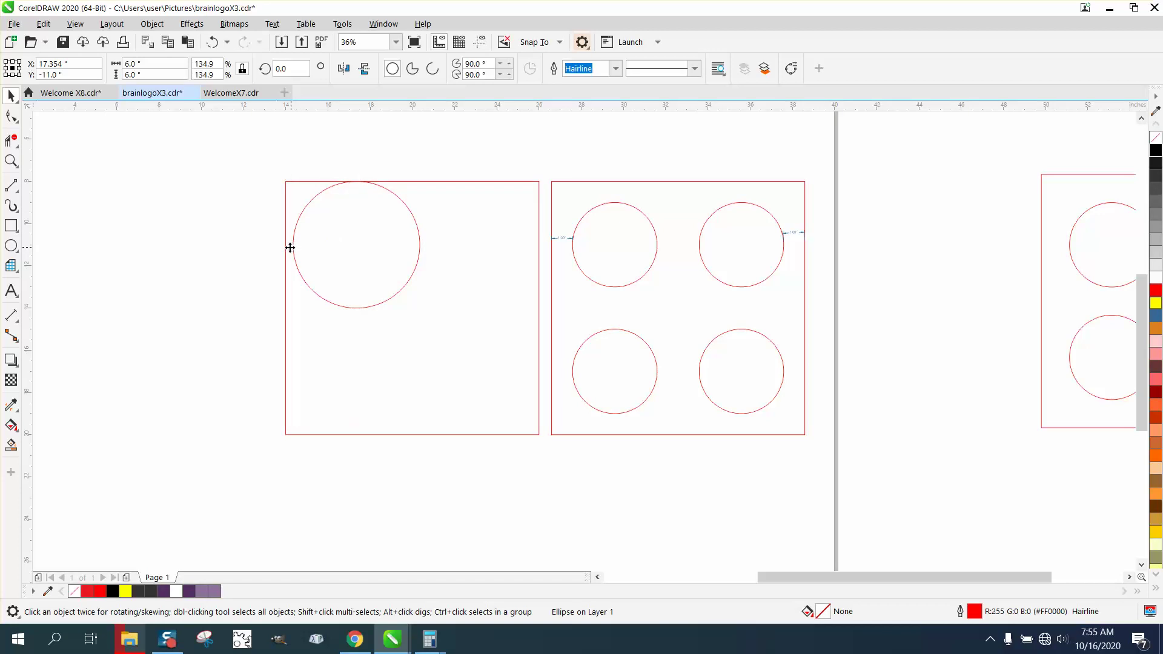
{"action": "left_click_drag", "start_coordinate": [290, 248], "coordinate": [283, 249]}
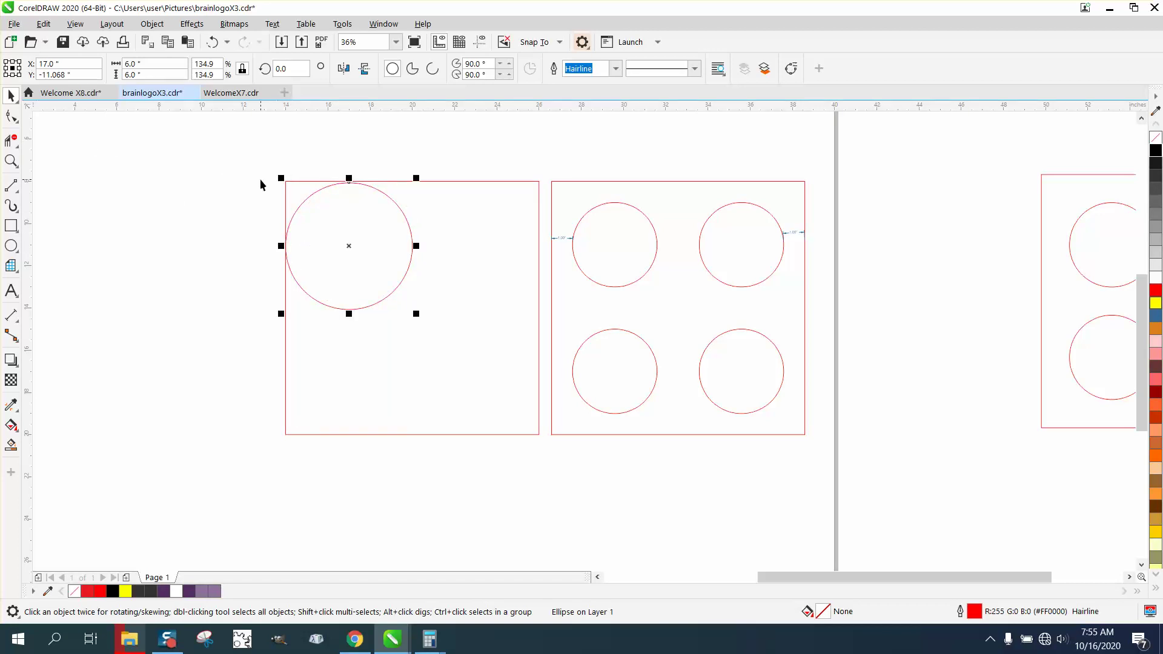
{"action": "left_click", "coordinate": [212, 42]}
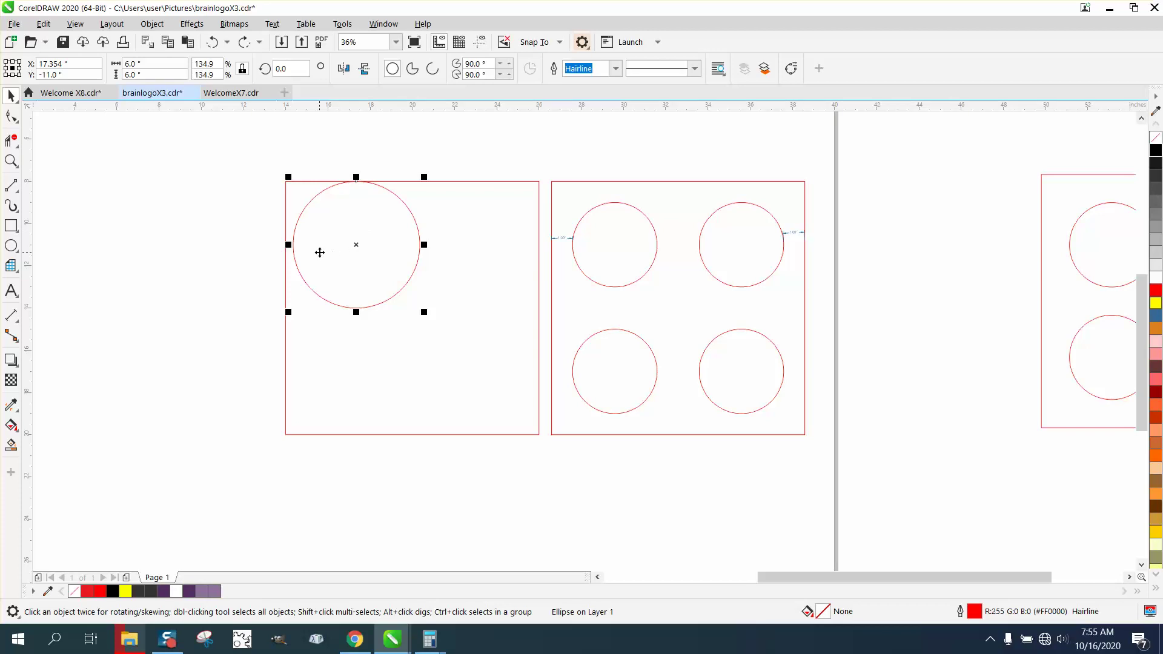
{"action": "left_click_drag", "start_coordinate": [291, 244], "coordinate": [283, 248]}
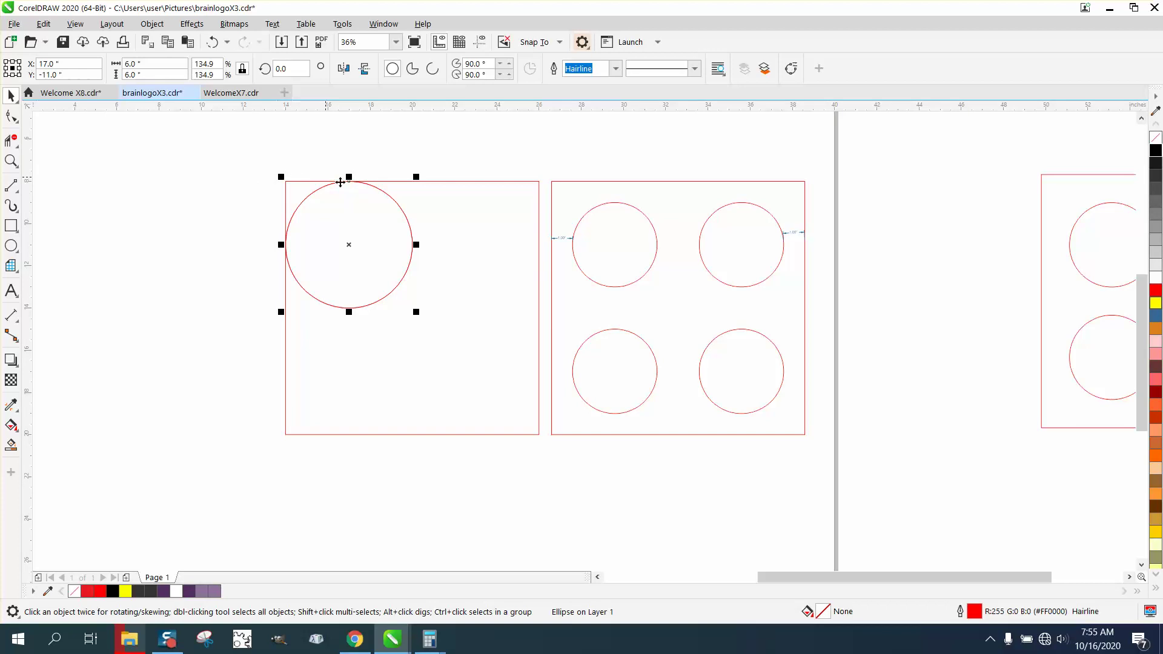
- Duplicate the 6-inch circle one 6-inch nudge to the right, and duplicate the resulting pair one nudge down
{"action": "key", "text": "ctrl+d"}
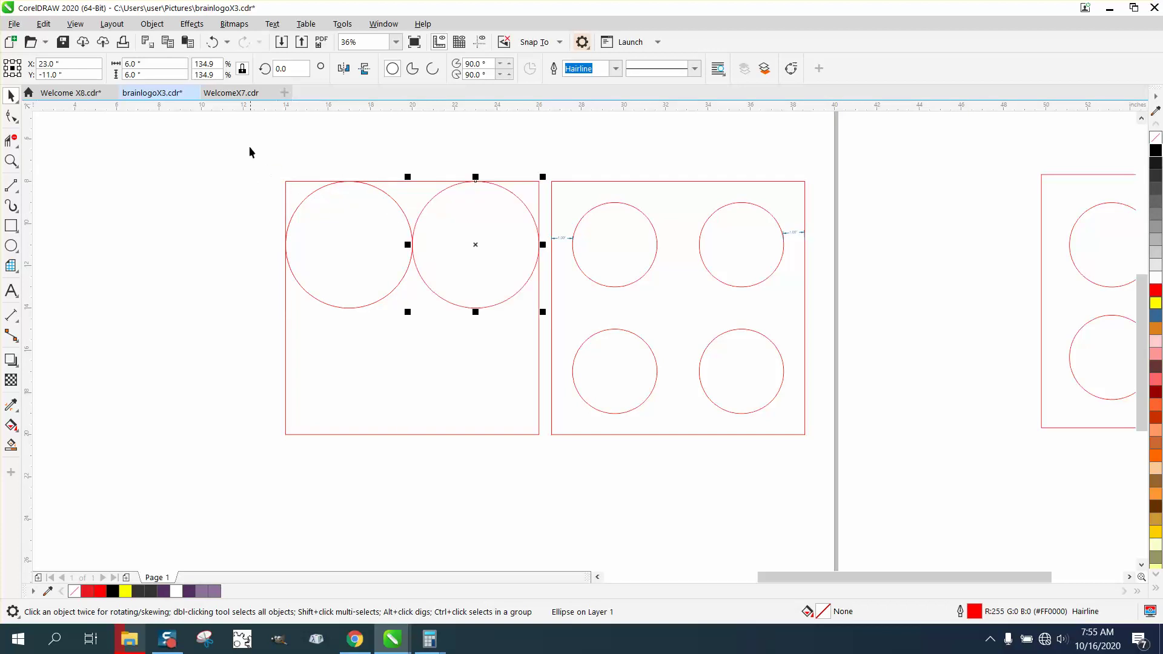
{"action": "left_click_drag", "start_coordinate": [253, 164], "coordinate": [555, 338]}
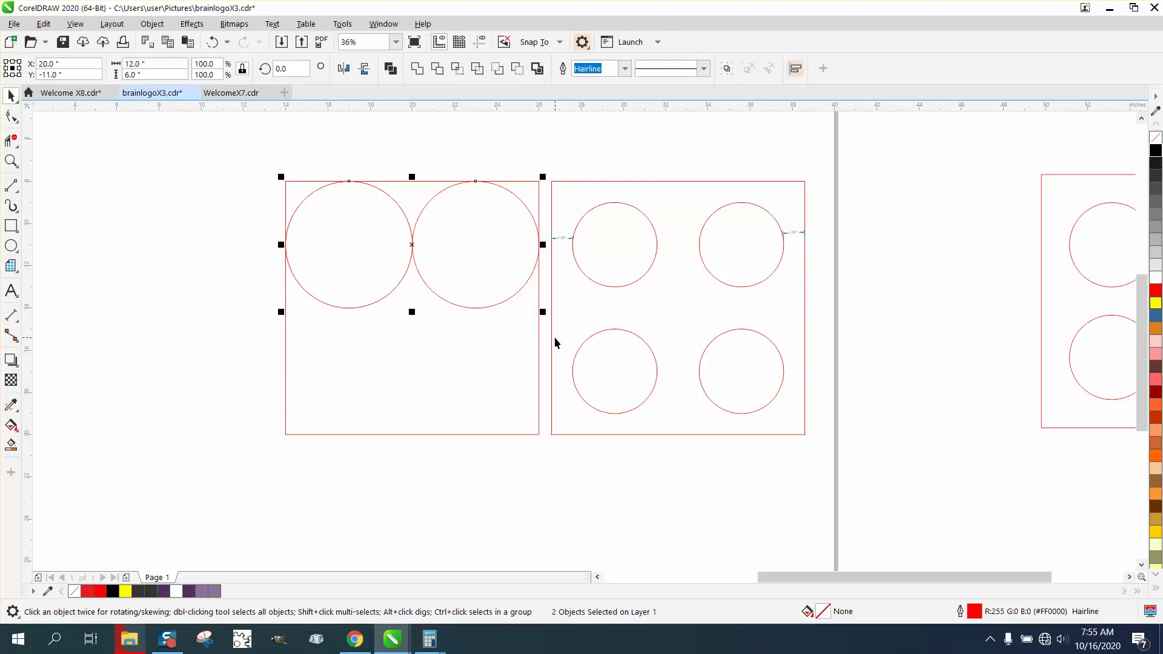
{"action": "key", "text": "ctrl+d"}
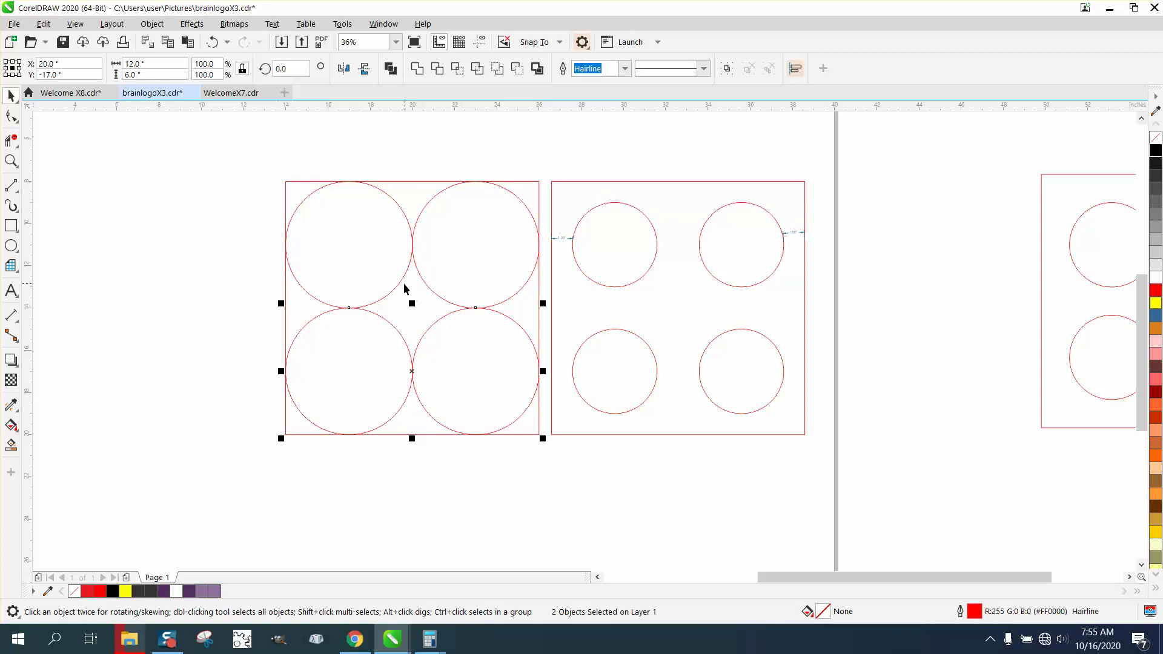
- Resize the upper two 6-inch circles in the left 12-inch square to 4 inches
{"action": "left_click", "coordinate": [404, 283]}
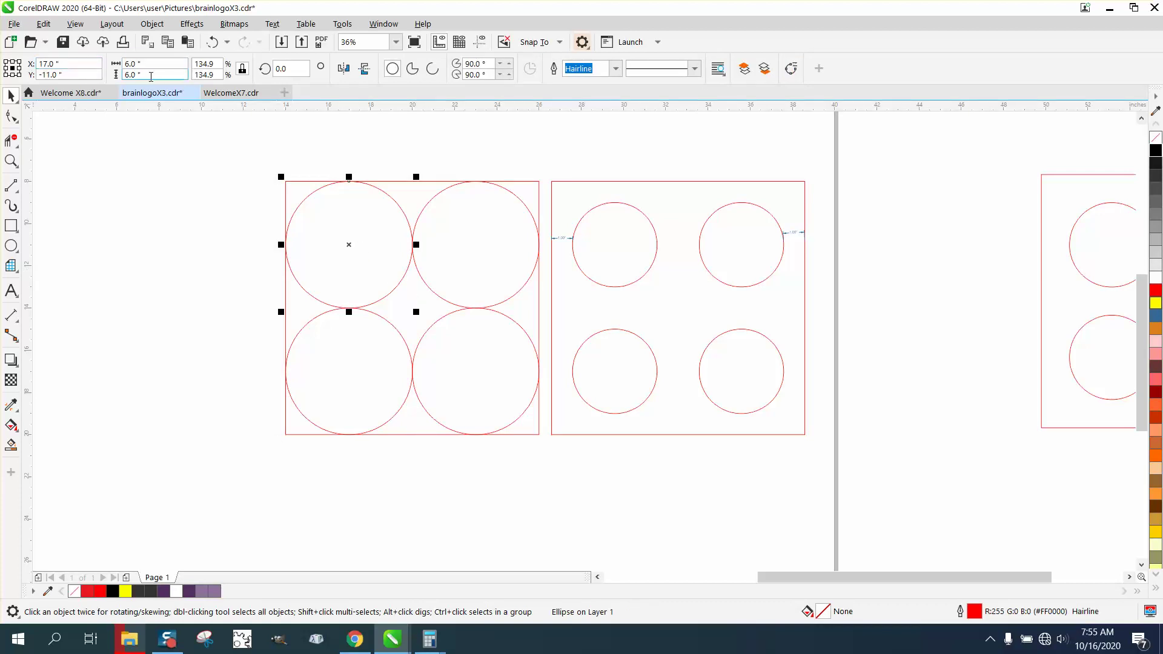
{"action": "double_click", "coordinate": [131, 75]}
{"action": "type", "text": "4"}
{"action": "key", "text": "Return"}
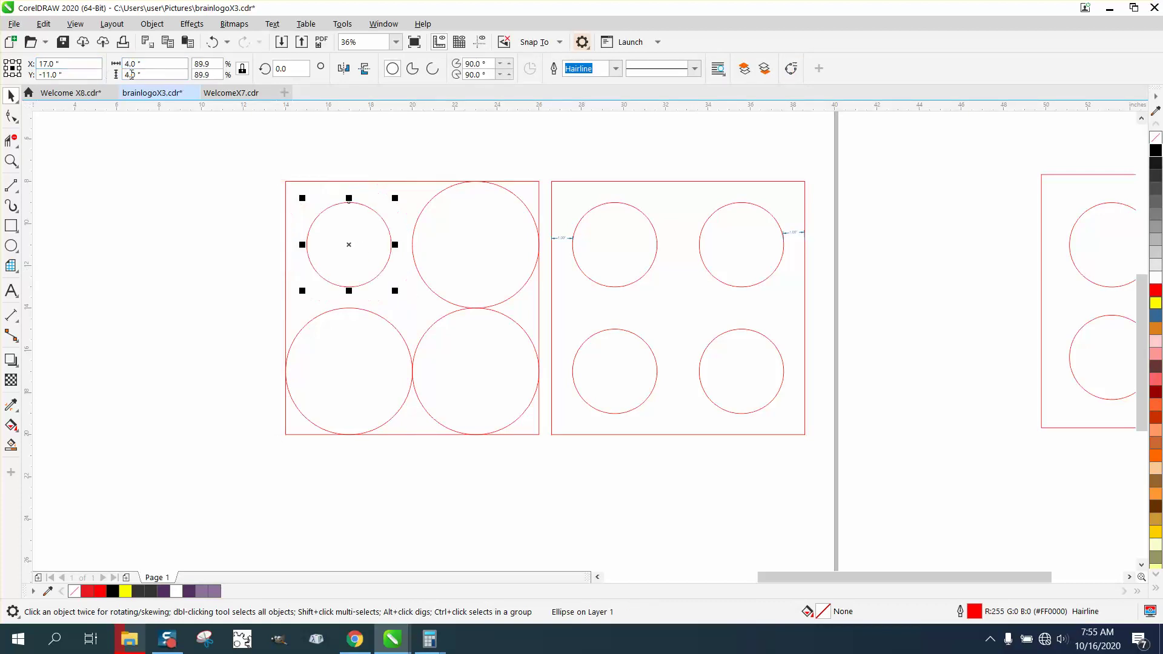
{"action": "left_click", "coordinate": [471, 225]}
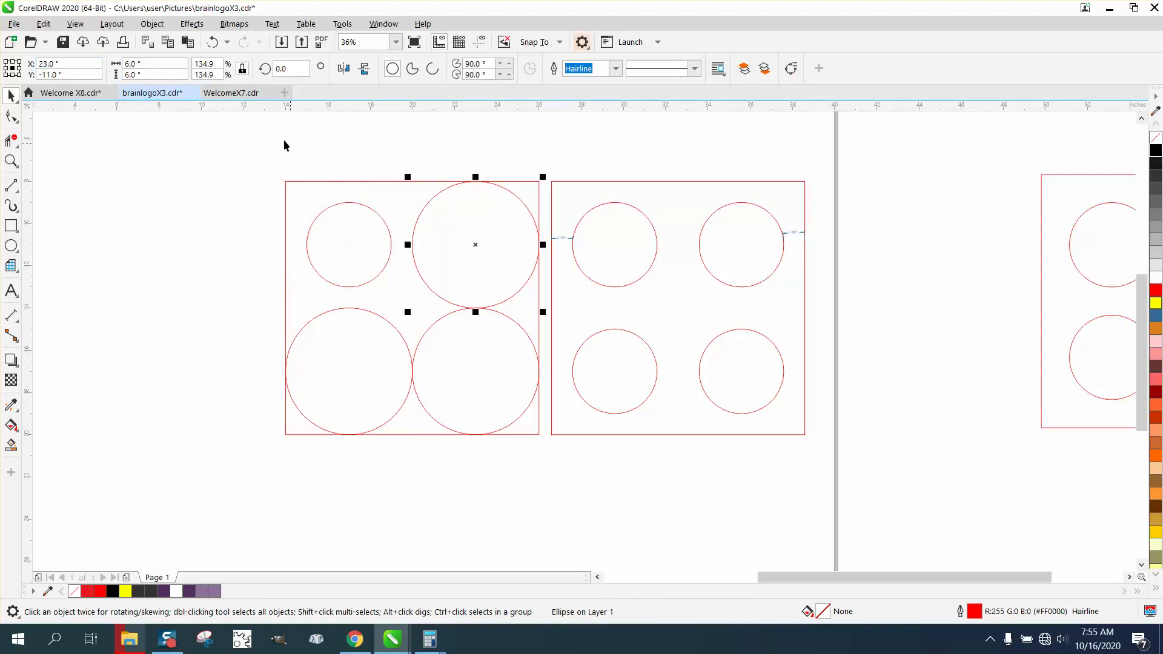
{"action": "double_click", "coordinate": [144, 63]}
{"action": "type", "text": "4"}
{"action": "key", "text": "Return"}
- Resize the lower two 6-inch circles in the left 12-inch square to 4 inches
{"action": "left_click", "coordinate": [467, 379]}
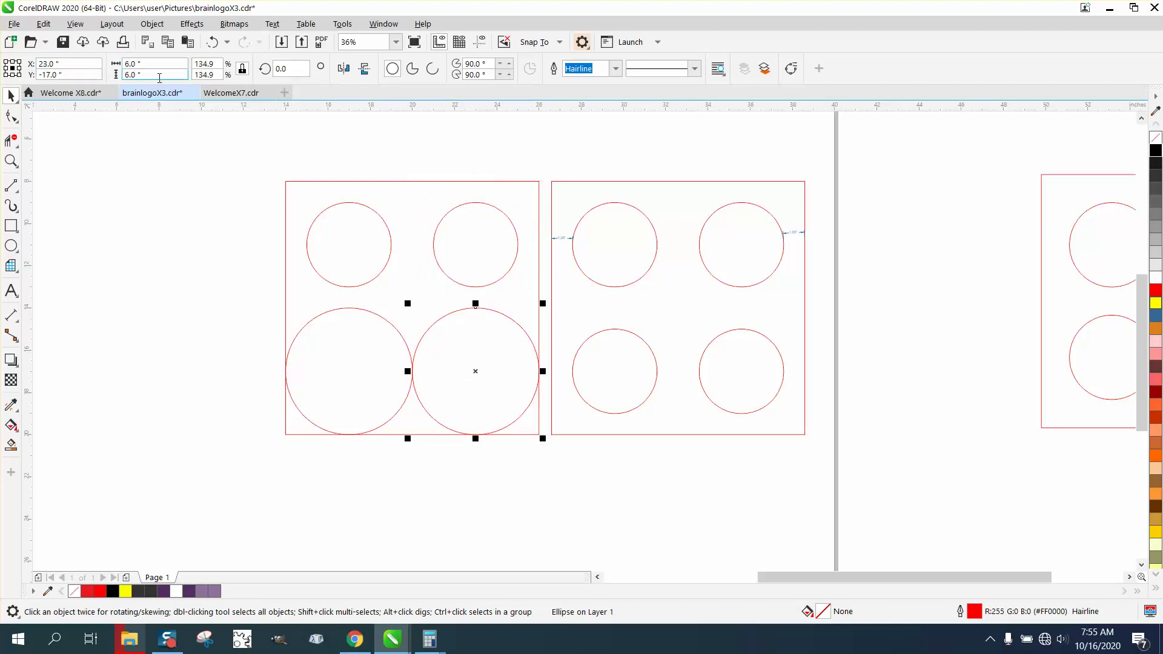
{"action": "double_click", "coordinate": [133, 64]}
{"action": "type", "text": "4"}
{"action": "key", "text": "Return"}
{"action": "left_click", "coordinate": [330, 343]}
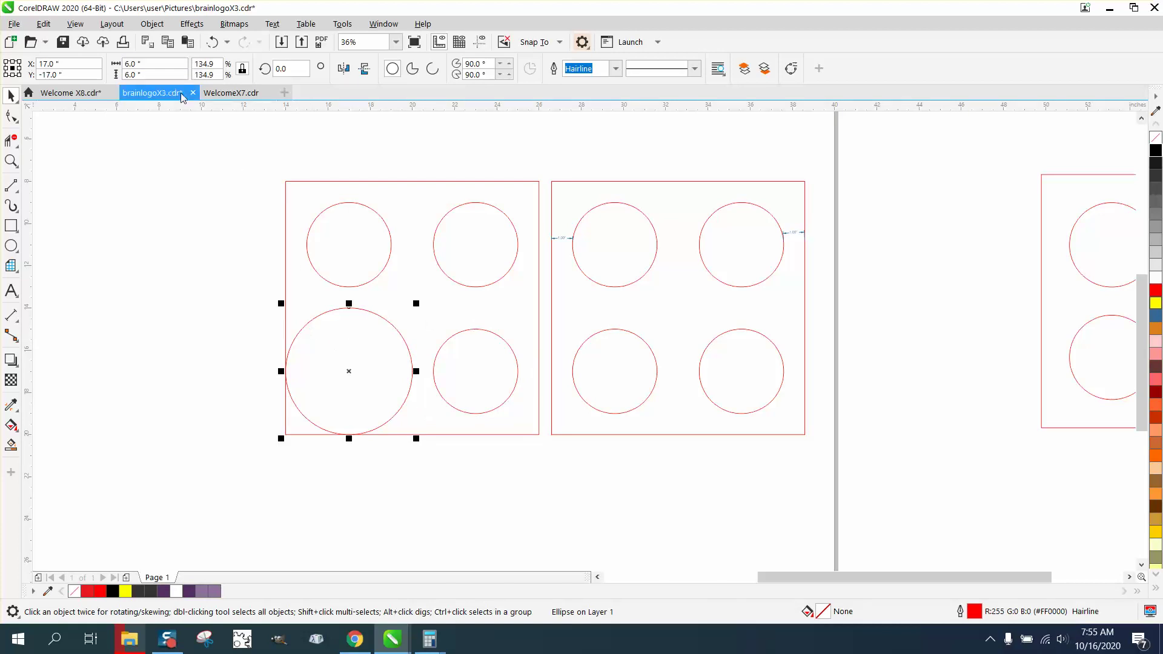
{"action": "double_click", "coordinate": [133, 64]}
{"action": "type", "text": "4"}
{"action": "key", "text": "Return"}
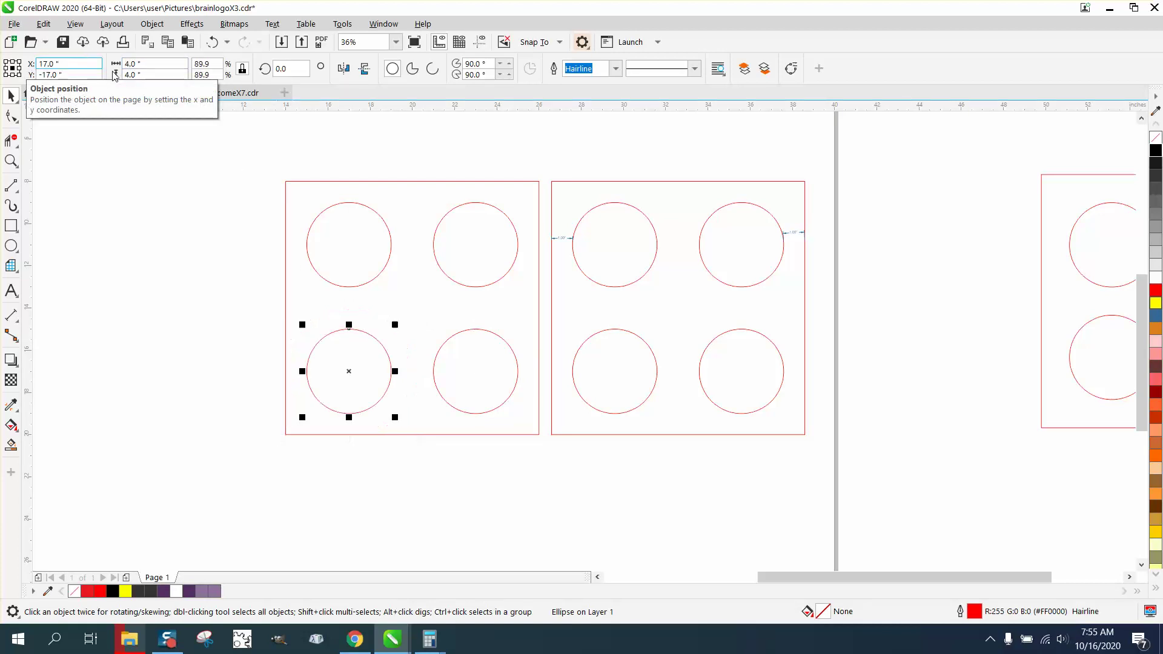
{"action": "left_click", "coordinate": [200, 232]}
- Group the off-page square with its four circles, and group the two layouts on the page
{"action": "scroll", "coordinate": [141, 223], "scroll_direction": "down", "scroll_amount": 2}
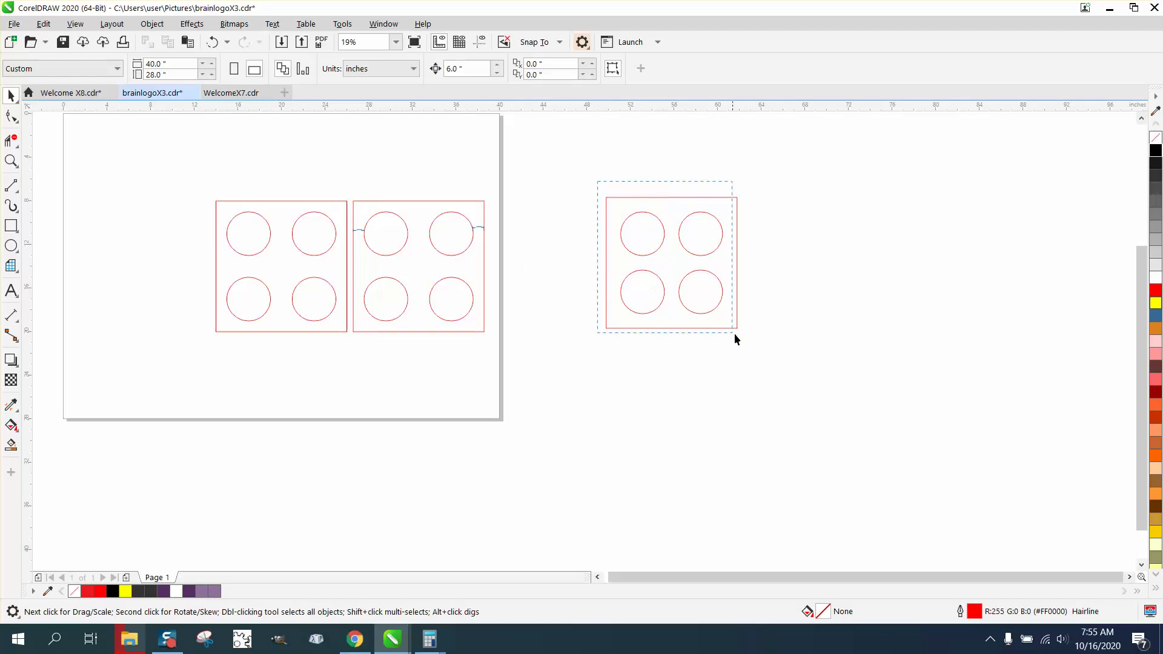
{"action": "mouse_move", "coordinate": [735, 333]}
{"action": "left_mouse_down"}
{"action": "mouse_move", "coordinate": [773, 353]}
{"action": "mouse_move", "coordinate": [750, 331]}
{"action": "left_mouse_up"}
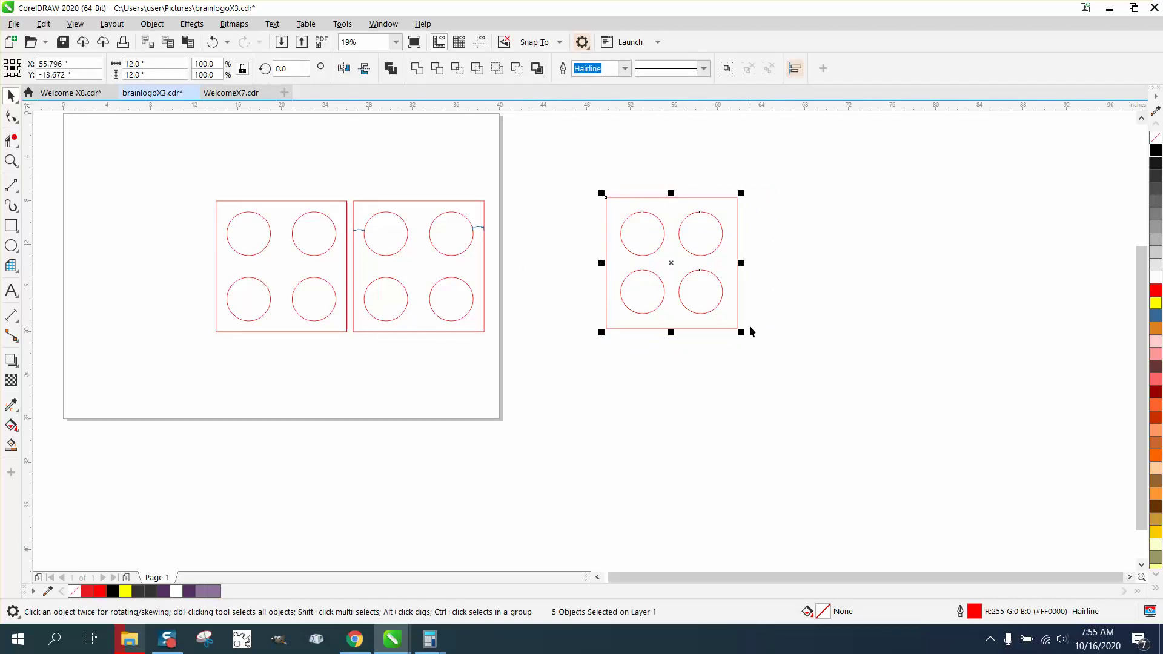
{"action": "key", "text": "ctrl+g"}
{"action": "left_click_drag", "start_coordinate": [208, 172], "coordinate": [365, 351]}
{"action": "key", "text": "ctrl+g"}
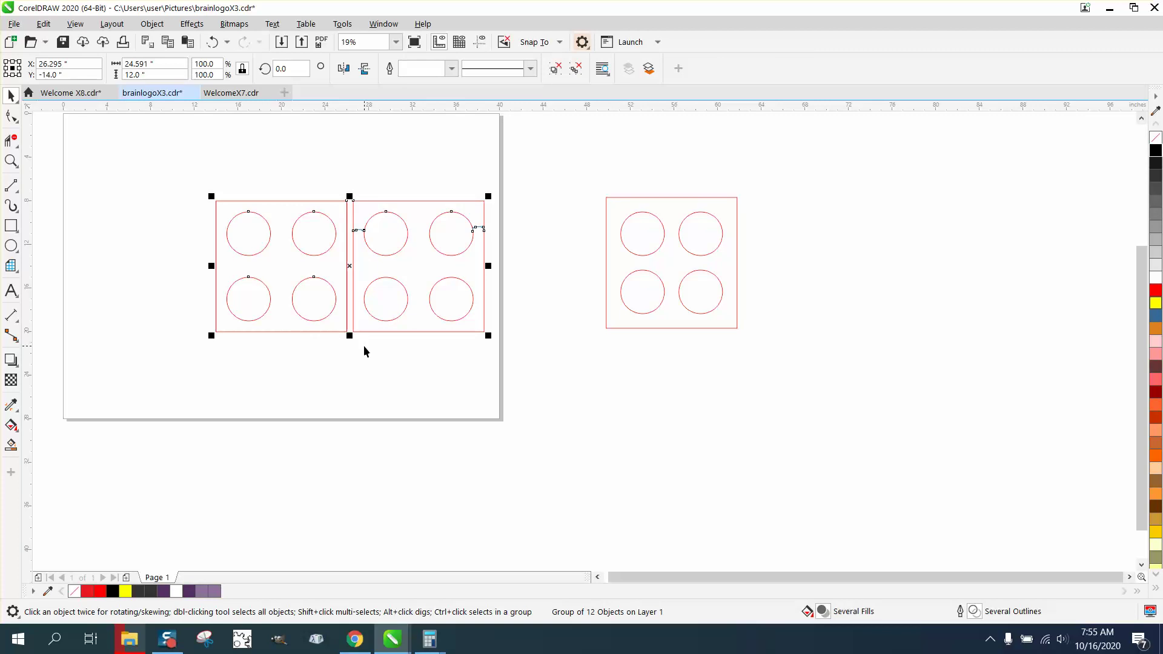
- Centre the off-page group on the page over the left layout and compare the circle positions
{"action": "left_click", "coordinate": [643, 292]}
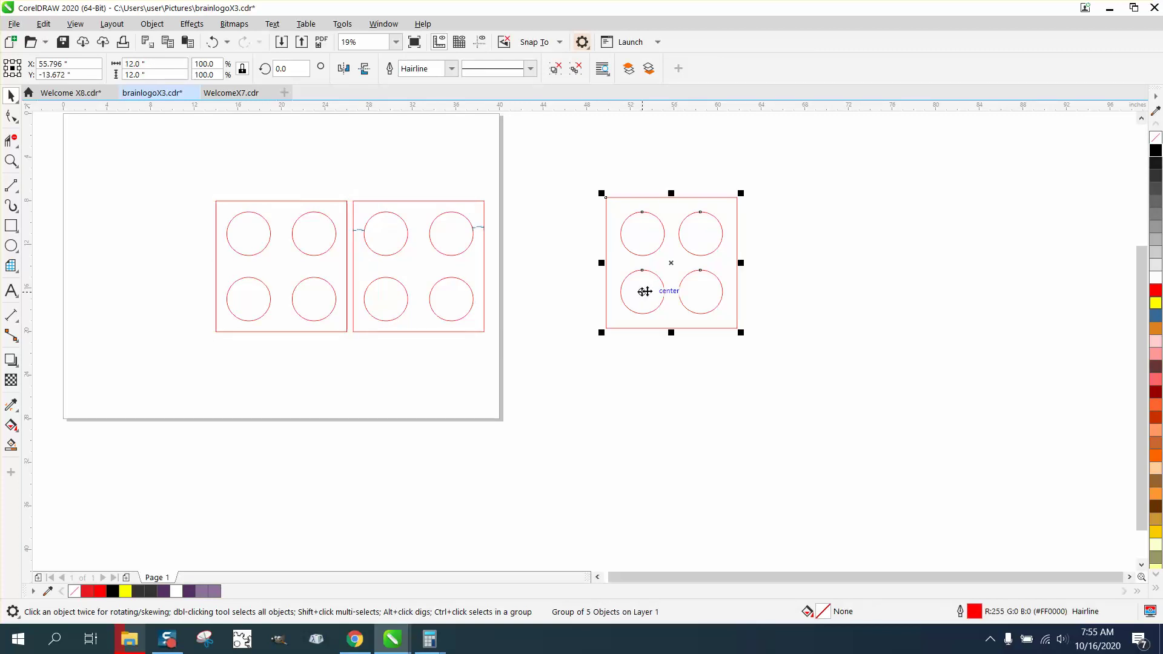
{"action": "key", "text": "p"}
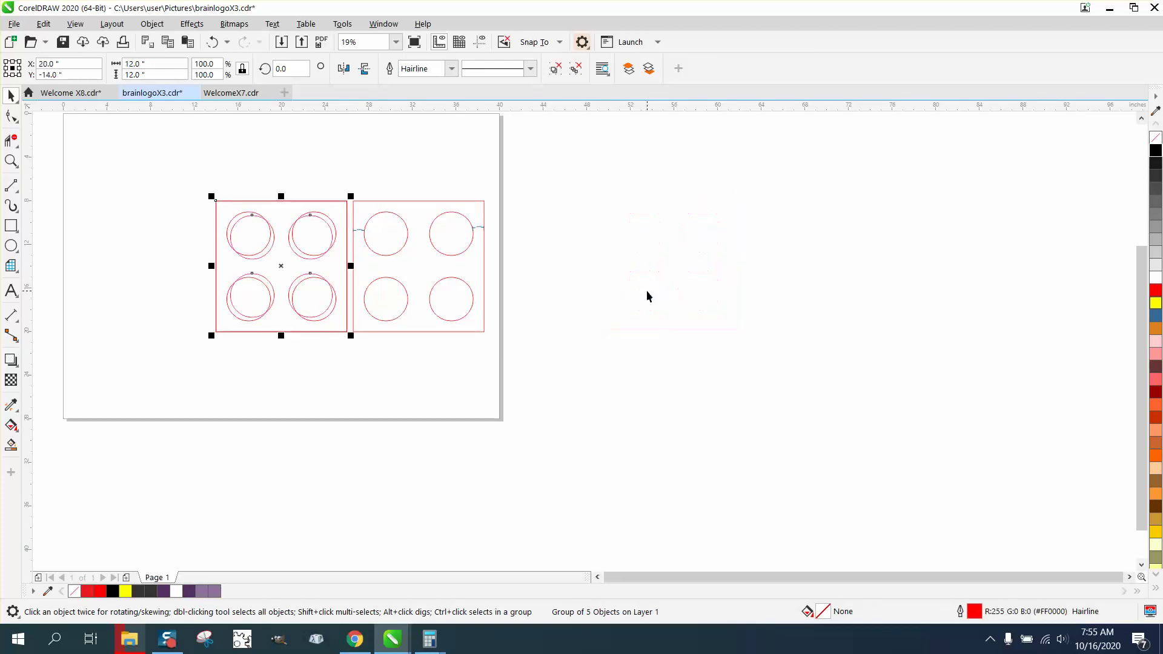
{"action": "left_click", "coordinate": [11, 160]}
{"action": "left_click_drag", "start_coordinate": [208, 168], "coordinate": [442, 367]}
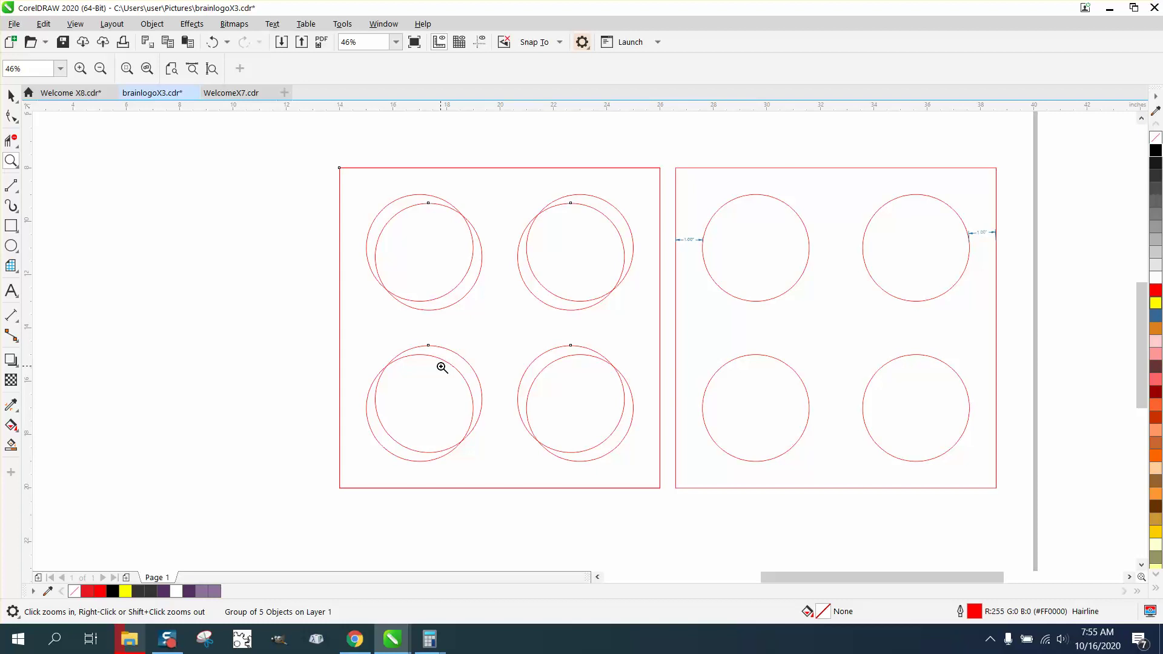
{"action": "right_click", "coordinate": [442, 367]}
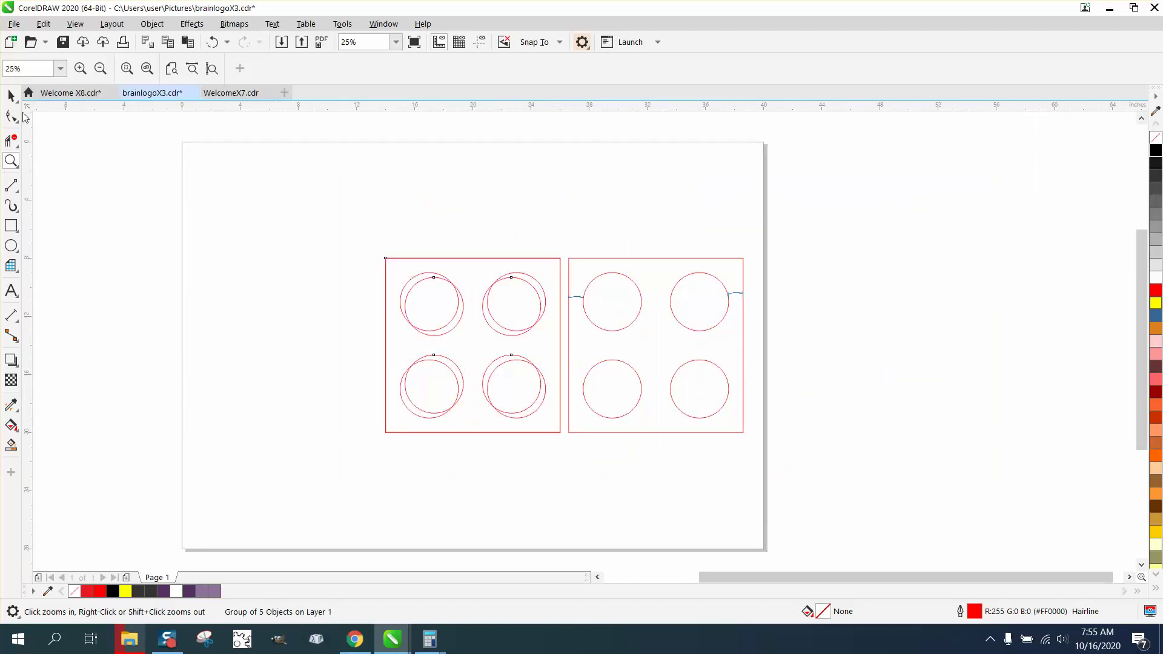
- Move the overlaid group left of the other two layouts, to about X 7.1, Y -14.1 inches, and dismiss the notification
{"action": "left_click", "coordinate": [11, 95]}
{"action": "left_click_drag", "start_coordinate": [472, 348], "coordinate": [285, 349]}
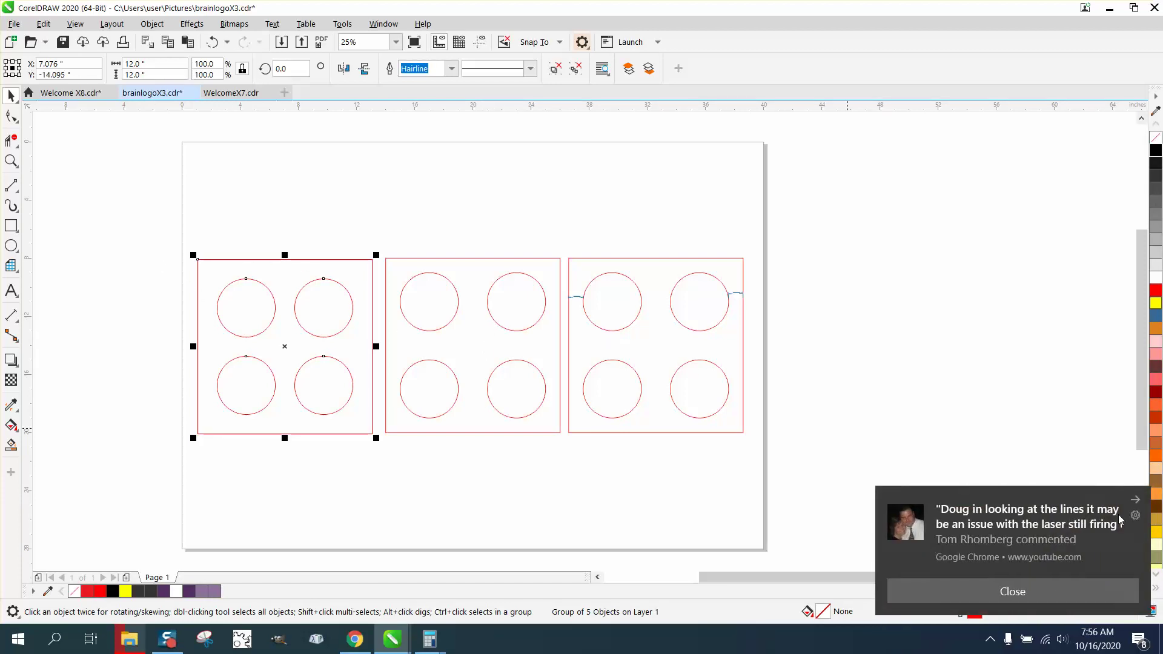
{"action": "left_click", "coordinate": [1133, 504]}
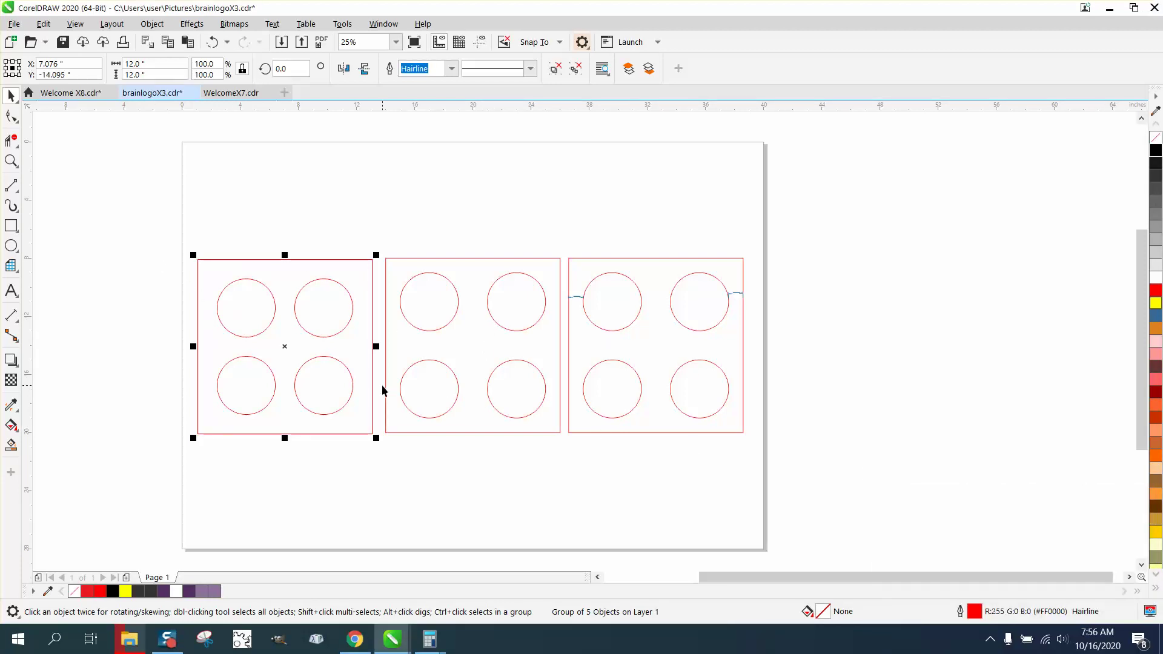